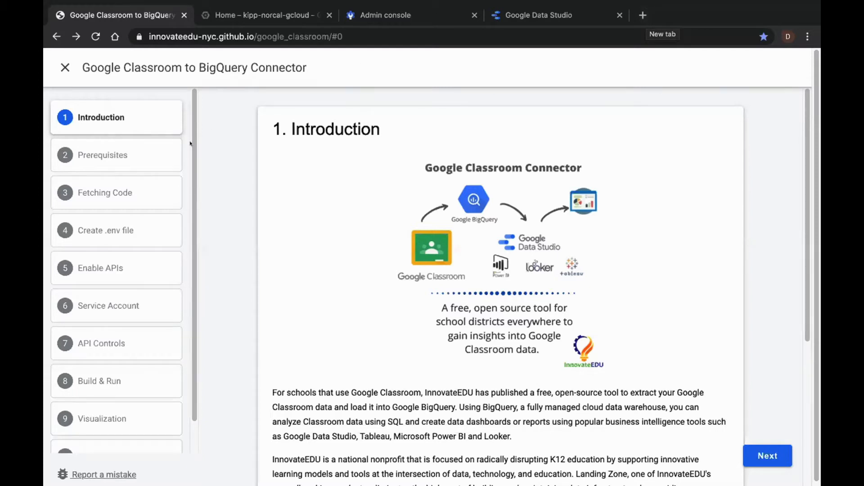
# Review the guide's Prerequisites section and the kipp-norcal-gcloud project dashboard in Google Cloud Platform
pyautogui.click(127, 155)
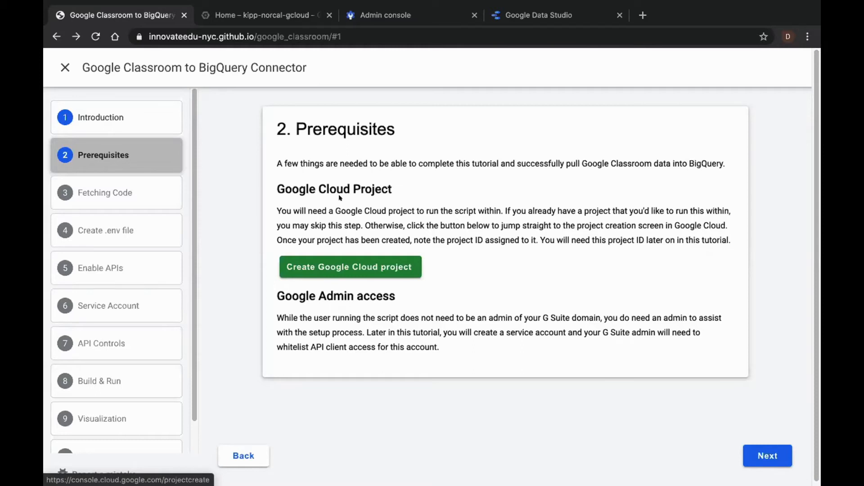
pyautogui.click(288, 20)
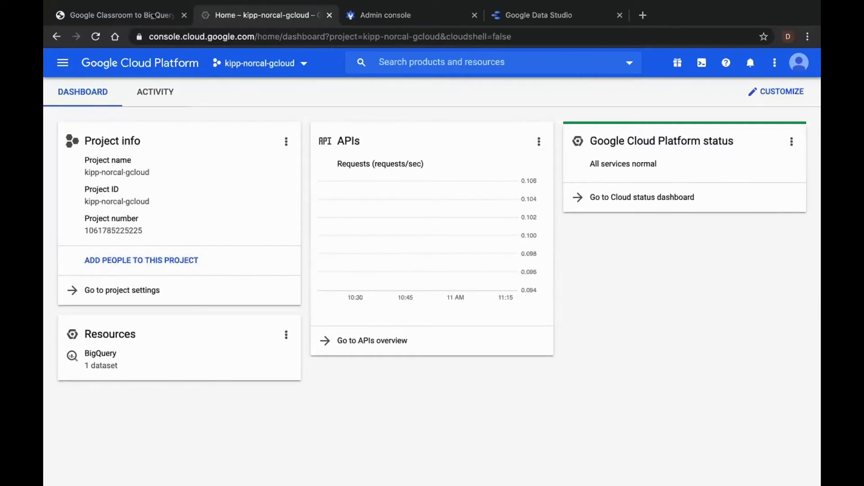
pyautogui.click(154, 15)
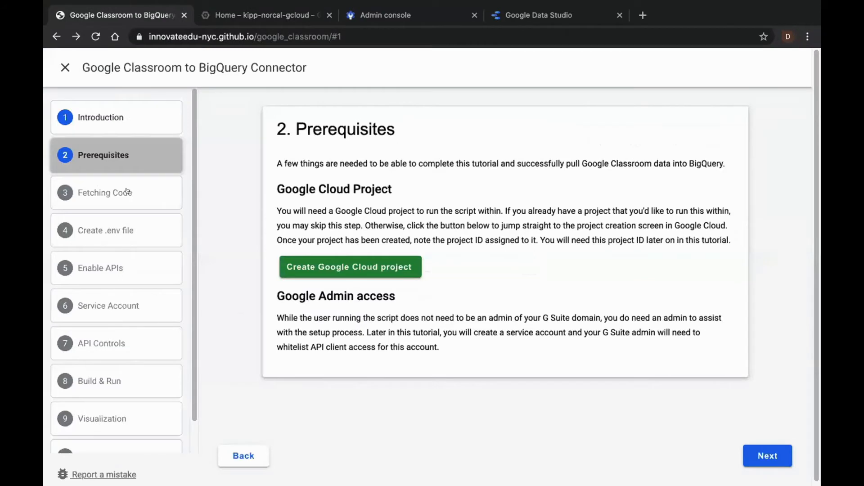
# Open the guide's Fetching Code section and start Cloud Shell in the Google Cloud console for the kipp-norcal-gcloud project
pyautogui.click(127, 191)
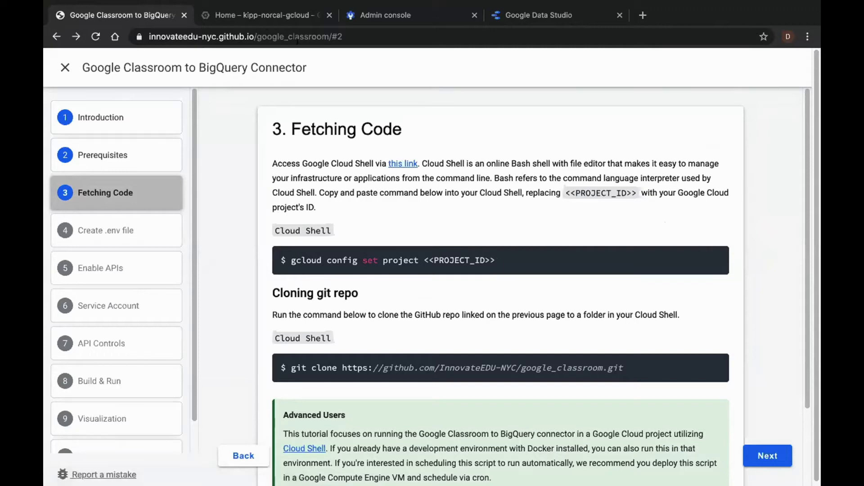
pyautogui.click(271, 15)
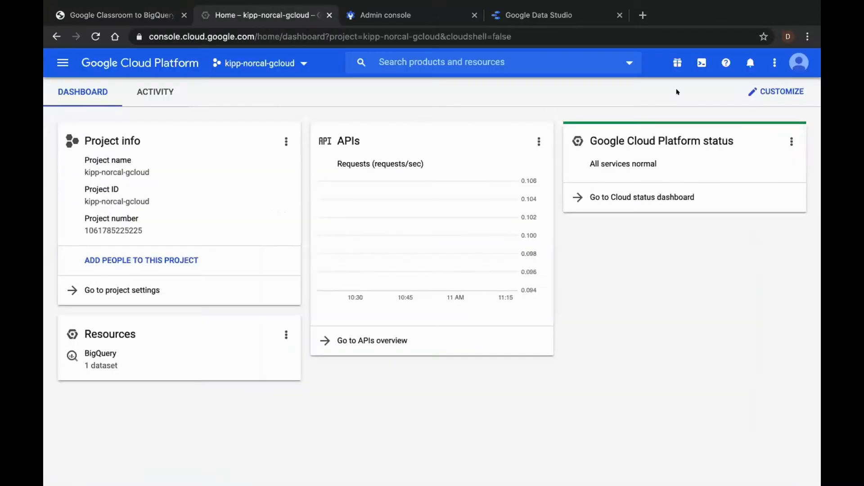
pyautogui.click(701, 63)
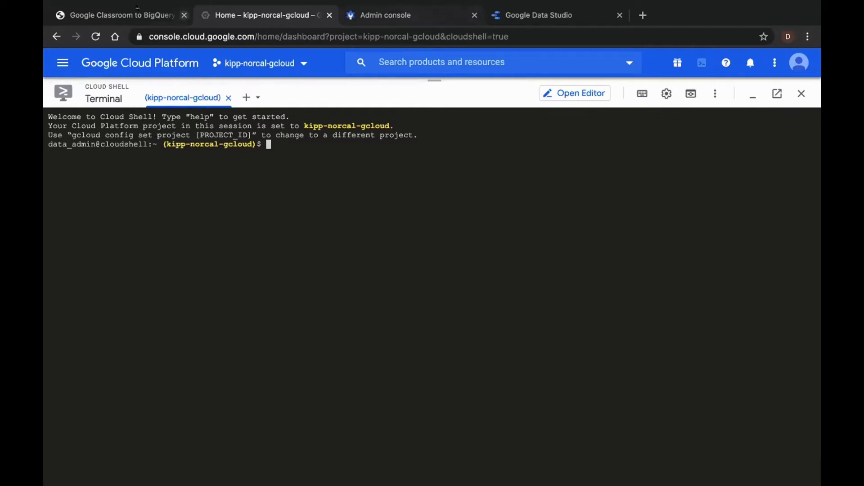
# Highlight the guide's gcloud config set project command and shrink Cloud Shell to uncover the dashboard's Project ID
pyautogui.hotkey('ctrl', 'shift', 'Tab')
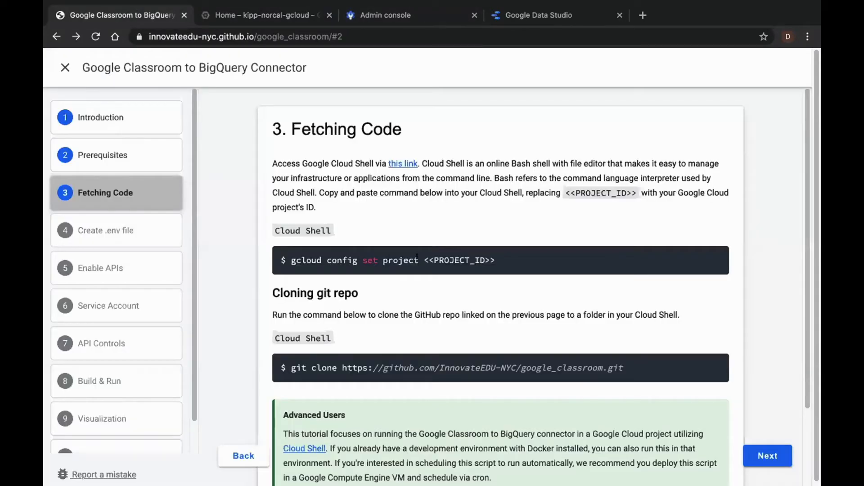
pyautogui.moveTo(418, 259); pyautogui.dragTo(287, 258)
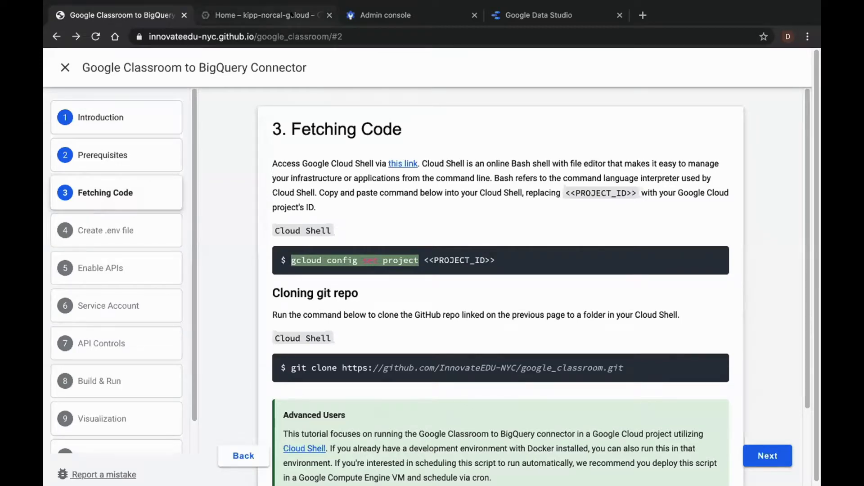
pyautogui.click(292, 15)
pyautogui.moveTo(419, 75); pyautogui.dragTo(407, 245)
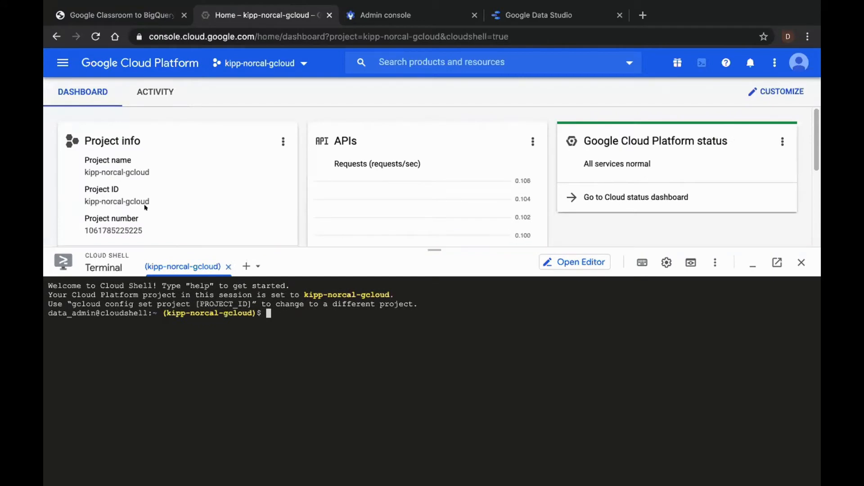
# Examine the guide's git clone command for the InnovateEDU-NYC google_classroom repository
pyautogui.click(152, 16)
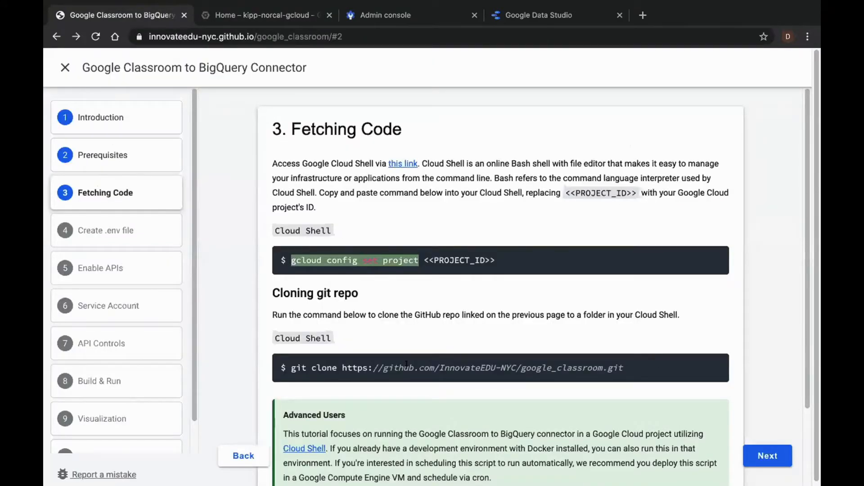
pyautogui.moveTo(624, 368); pyautogui.dragTo(289, 367)
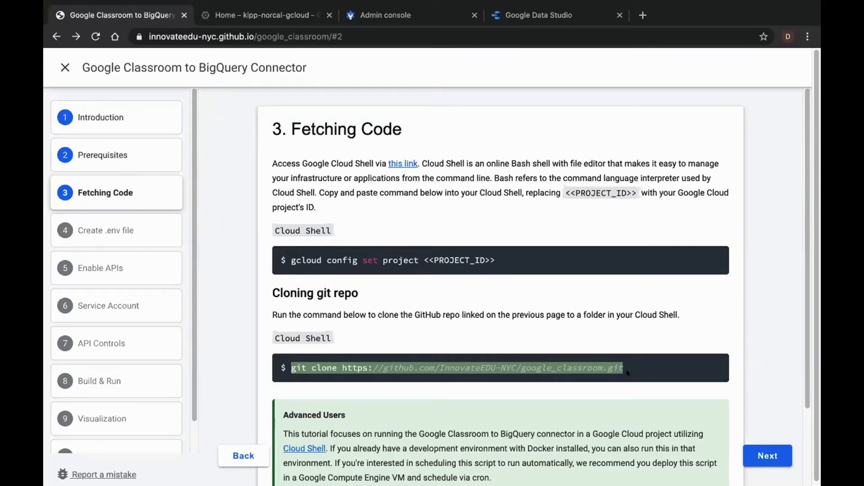
pyautogui.click(408, 357)
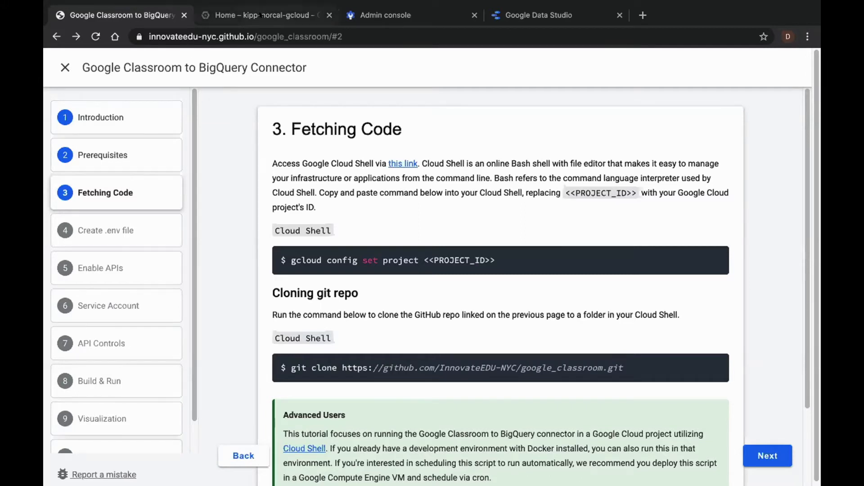
# Change into the google_classroom directory in the Google Cloud console's Cloud Shell
pyautogui.click(261, 16)
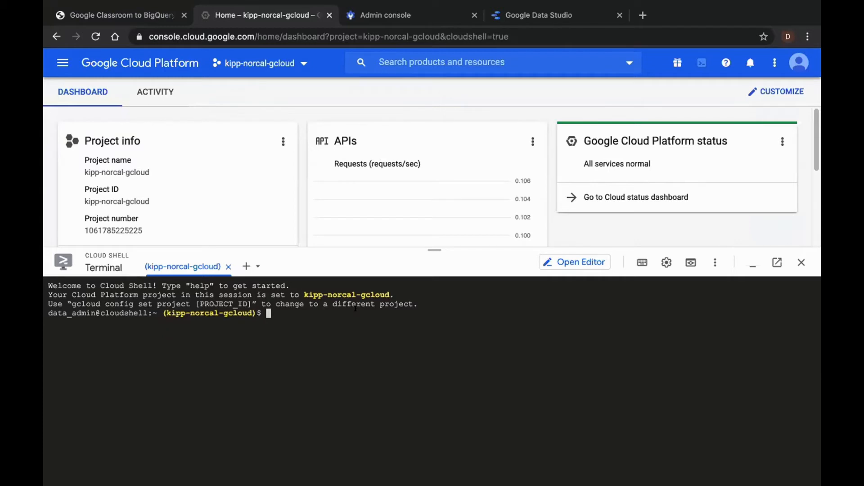
pyautogui.write('cd go')
pyautogui.press('Tab')
pyautogui.press('Return')
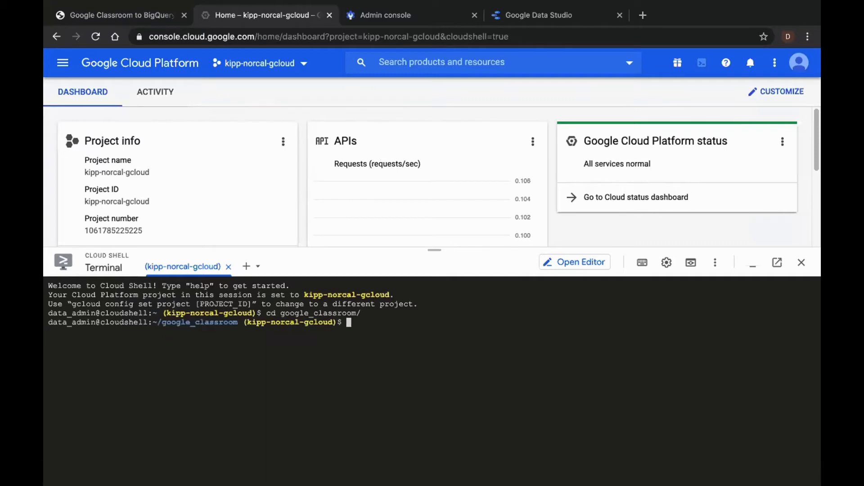
# Open the Cloud Shell Editor, enlarge it and expand the google_classroom folder in the explorer
pyautogui.click(554, 259)
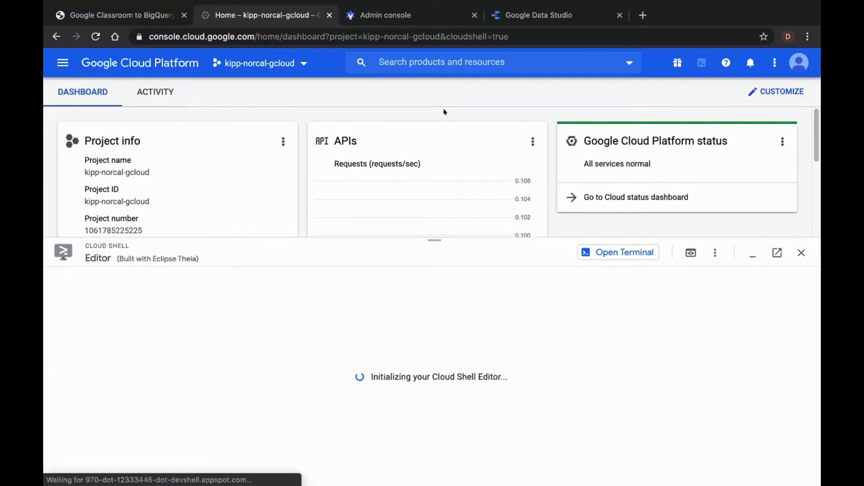
pyautogui.moveTo(428, 237); pyautogui.dragTo(428, 122)
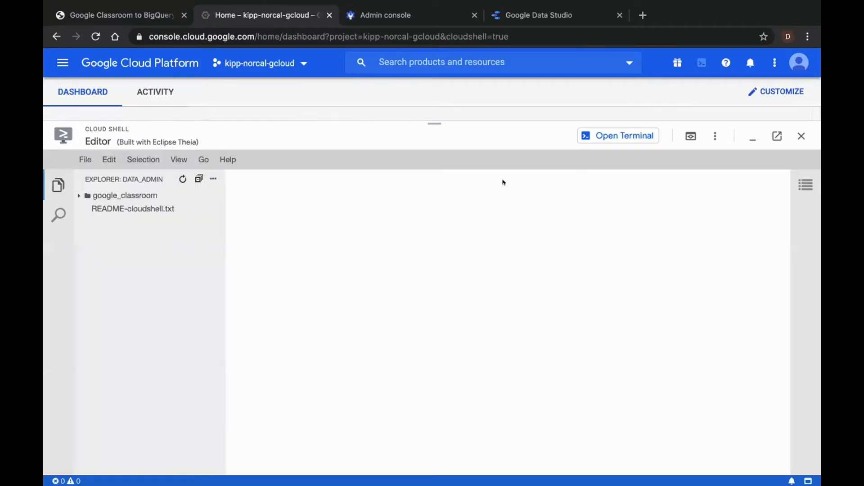
pyautogui.click(78, 195)
pyautogui.click(73, 194)
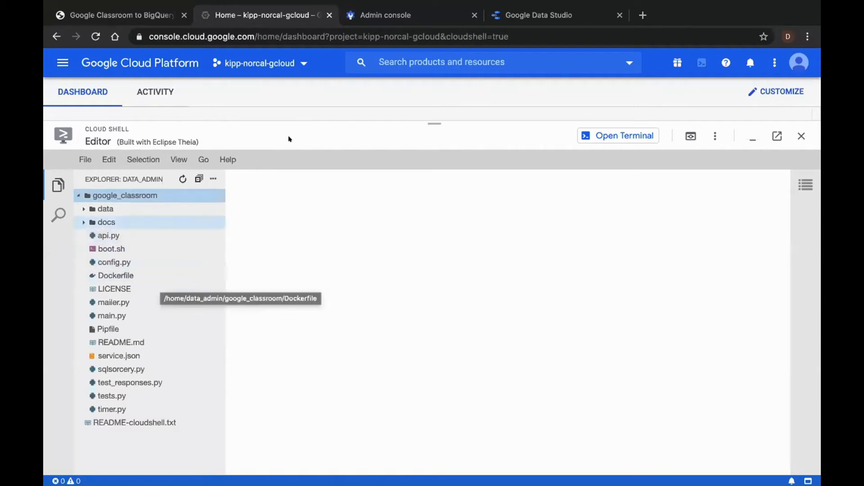
# Read the Advanced Users note in the guide's Fetching Code section and return to the Cloud Shell Editor
pyautogui.click(152, 16)
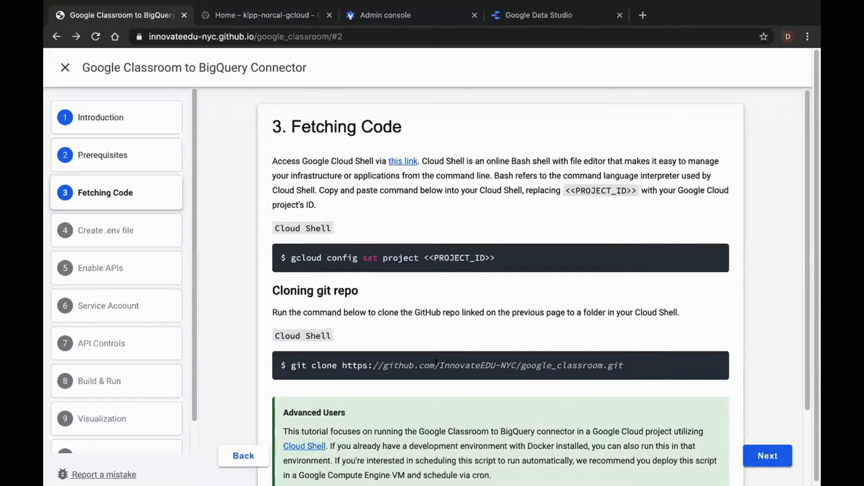
pyautogui.scroll(-3, 437, 362)
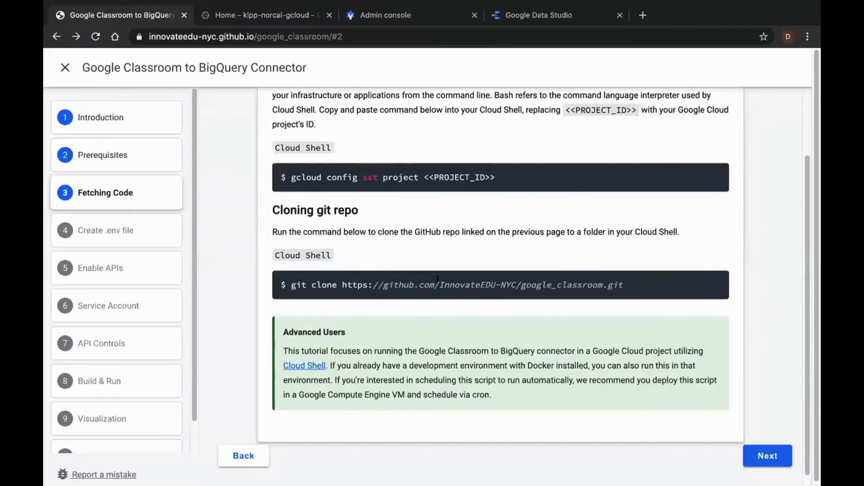
pyautogui.click(259, 15)
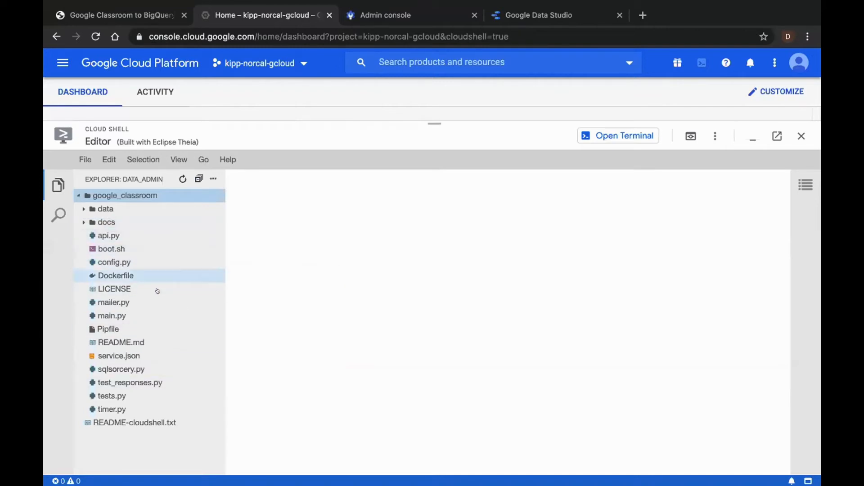
# Show hidden files in the explorer and open .env-sample from the google_classroom folder
pyautogui.click(179, 159)
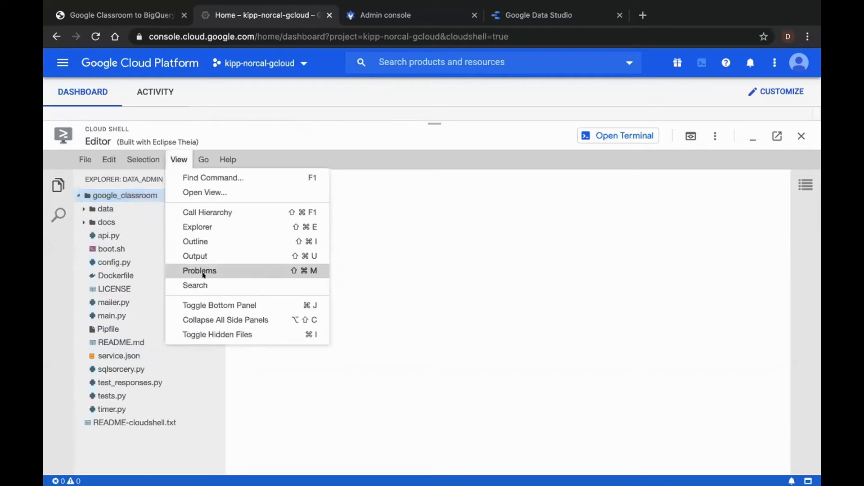
pyautogui.click(213, 334)
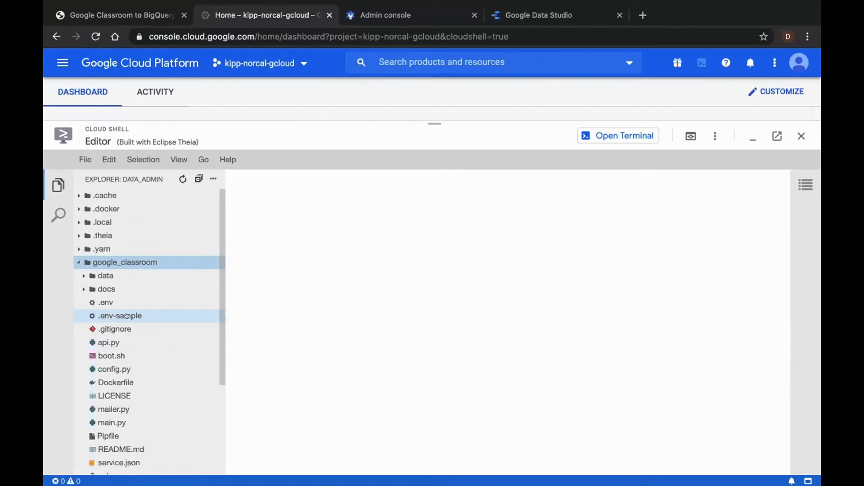
pyautogui.click(126, 317)
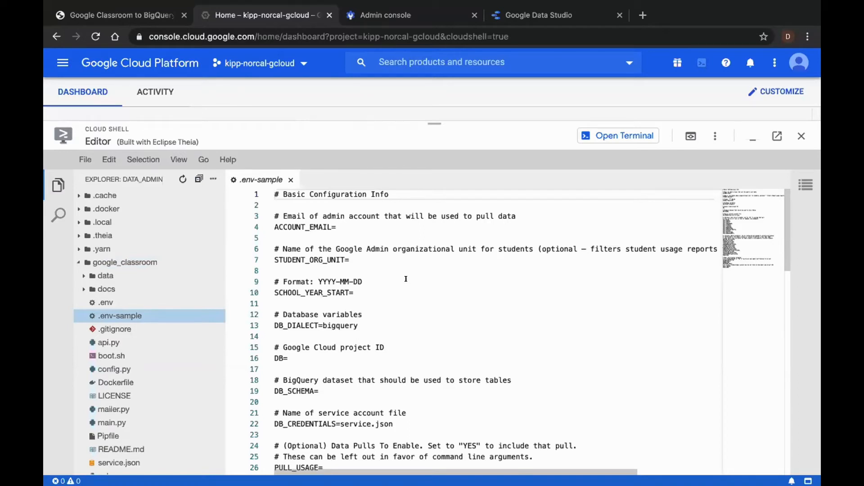
# Examine the ACCOUNT_EMAIL, STUDENT_ORG_UNIT, school year and database variables in .env-sample
pyautogui.click(366, 221)
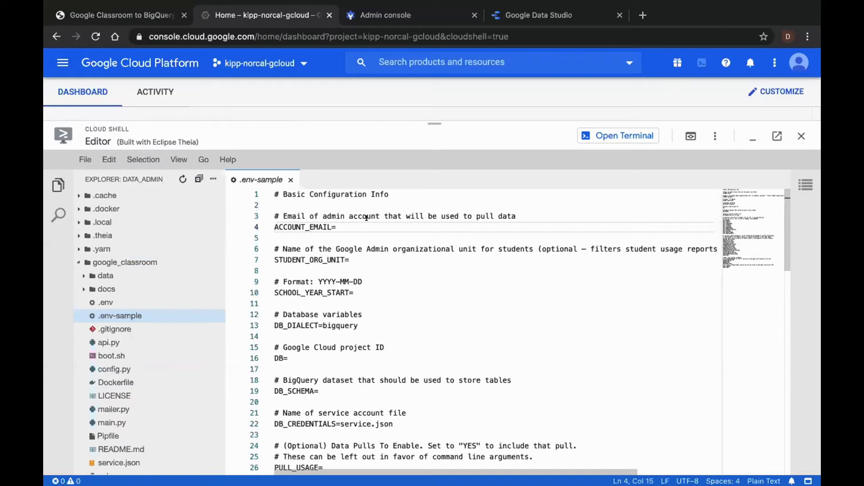
pyautogui.click(398, 262)
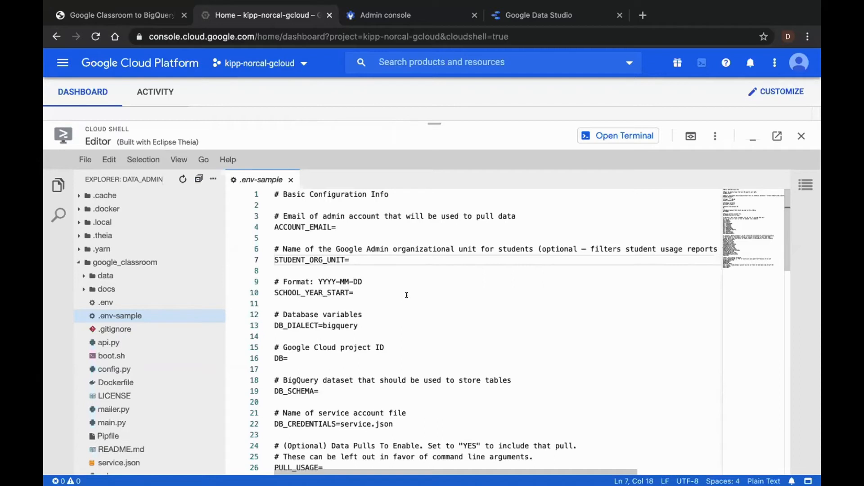
pyautogui.scroll(-4, 407, 288)
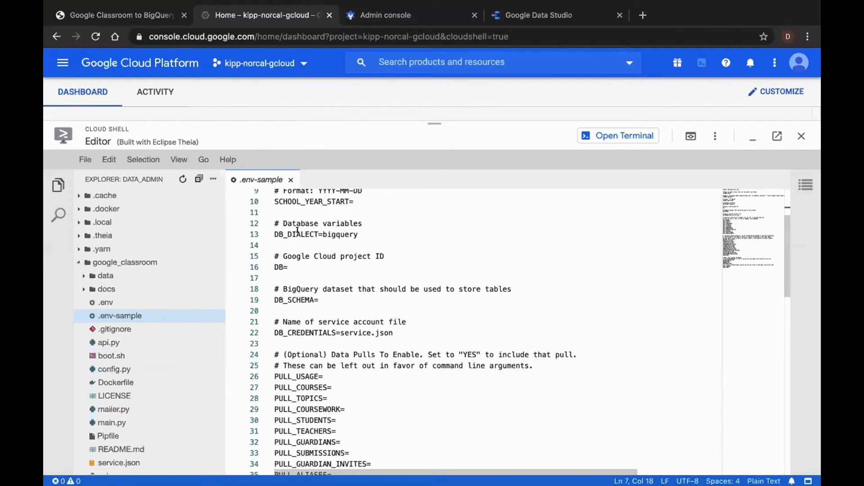
# Open BigQuery, shrink the Cloud Shell Editor and expand the kipp-norcal-gcloud project to view its datasets
pyautogui.click(58, 64)
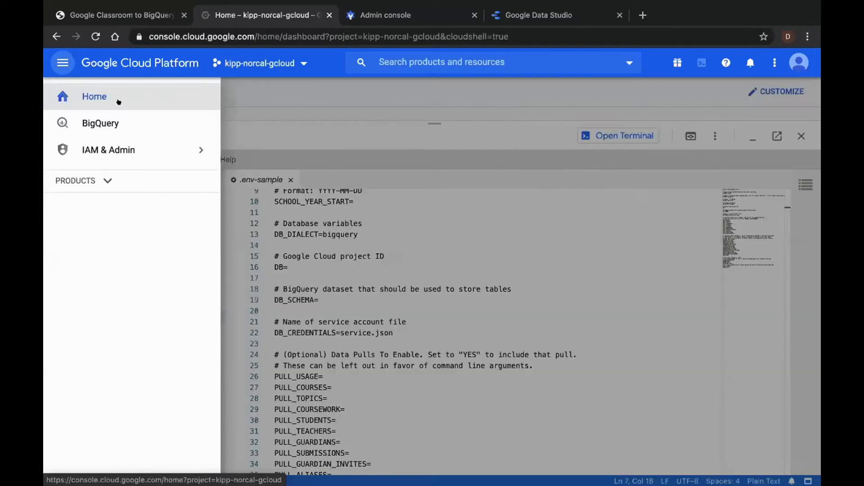
pyautogui.moveTo(120, 146)
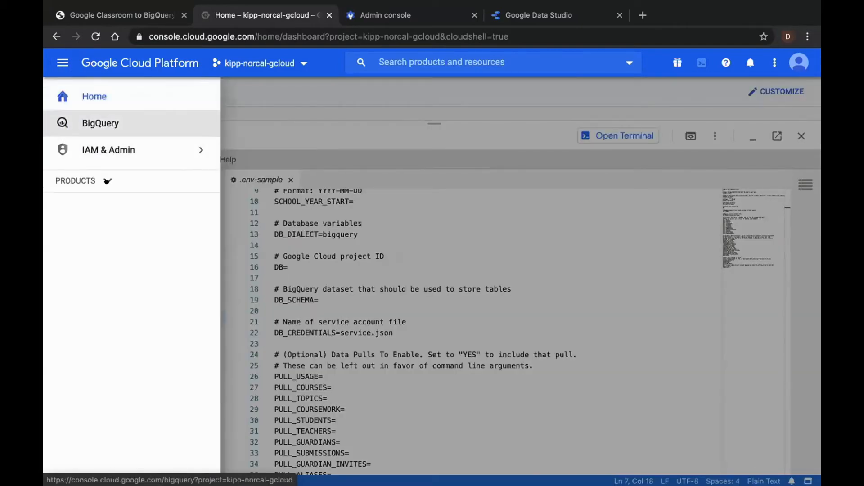
pyautogui.click(117, 123)
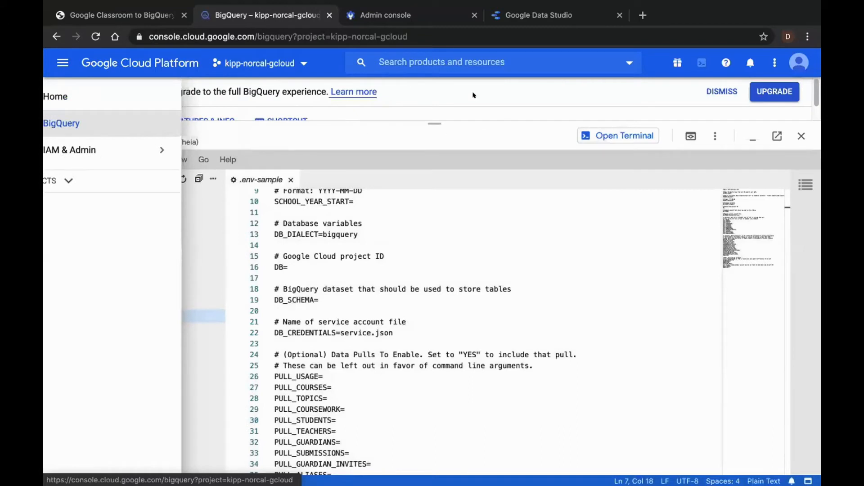
pyautogui.moveTo(436, 123); pyautogui.dragTo(438, 295)
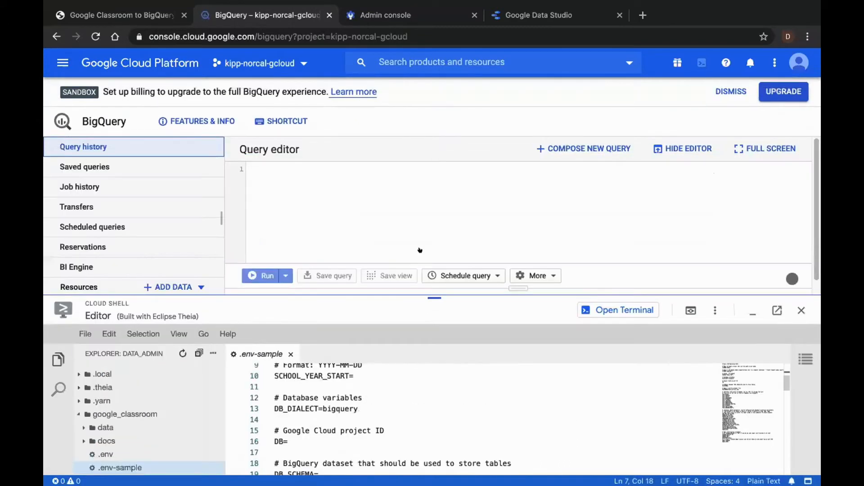
pyautogui.moveTo(428, 363); pyautogui.dragTo(424, 448)
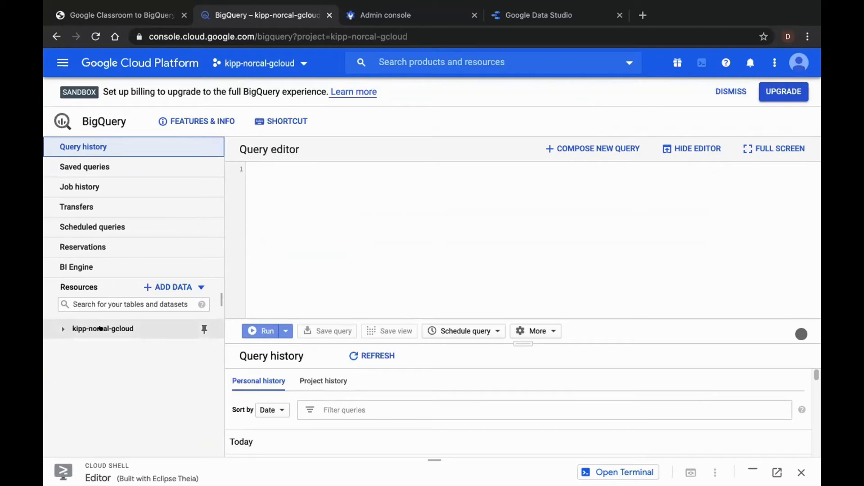
pyautogui.click(107, 328)
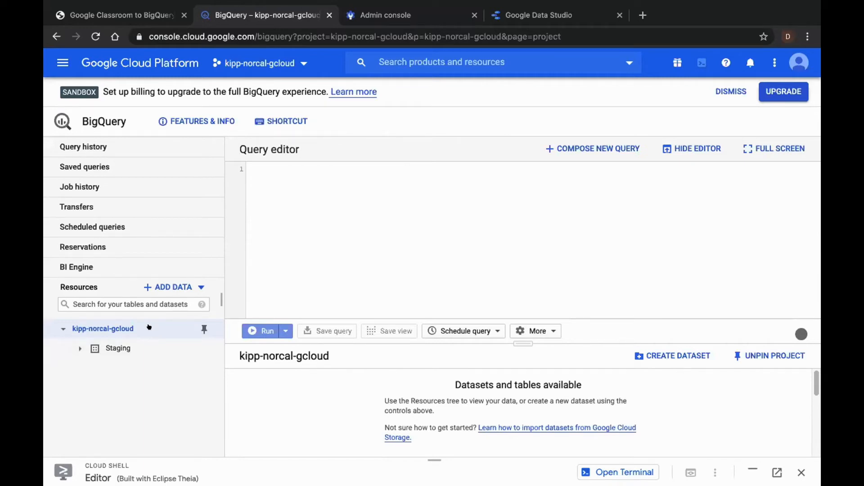
# Enlarge the Cloud Shell Editor, highlight the DB_CREDENTIALS value in .env-sample and switch to the connector guide
pyautogui.moveTo(428, 451); pyautogui.dragTo(433, 188)
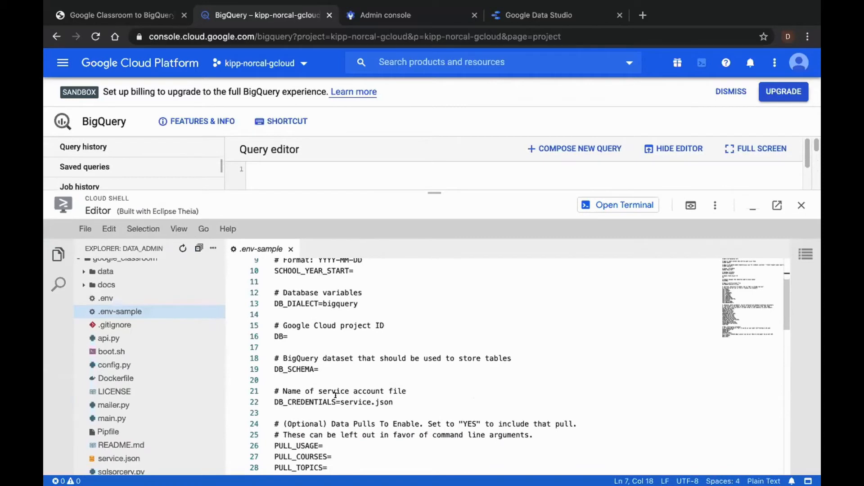
pyautogui.moveTo(335, 402); pyautogui.dragTo(396, 397)
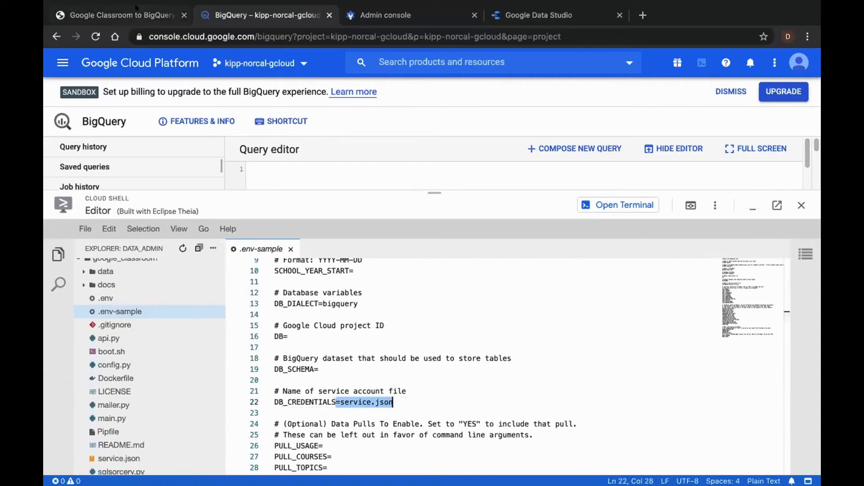
pyautogui.click(124, 16)
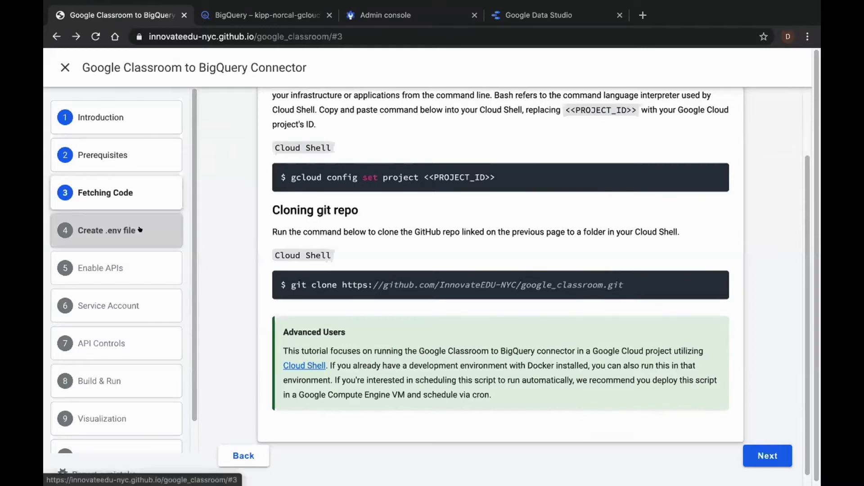
# Review the guide's Create .env file section and locate .env and .env-sample in the google_classroom folder
pyautogui.click(118, 228)
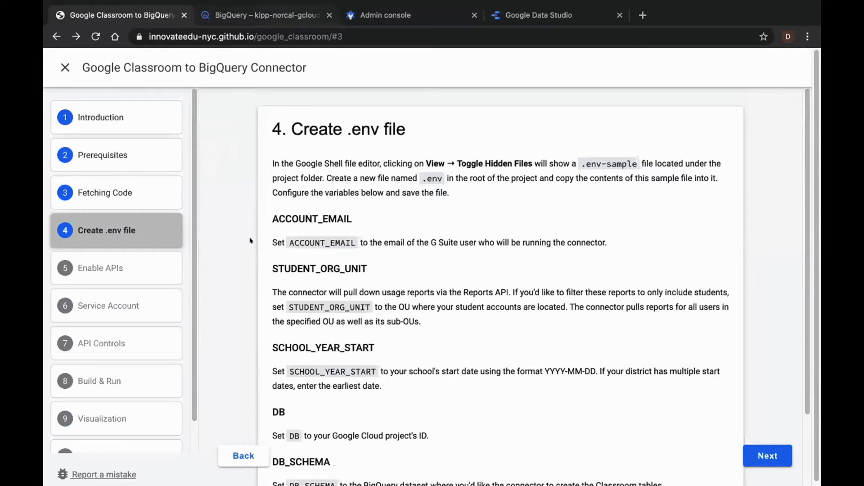
pyautogui.click(281, 15)
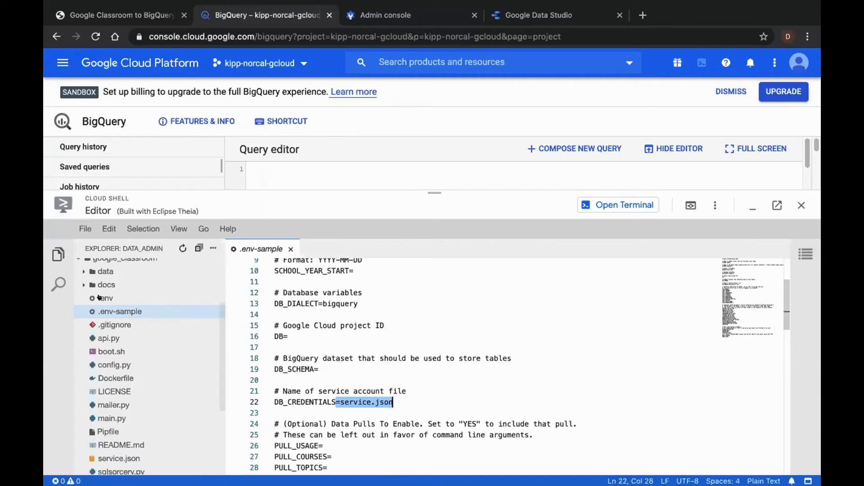
pyautogui.keyDown('shift'); pyautogui.click(118, 298); pyautogui.keyUp('shift')
pyautogui.click(137, 310)
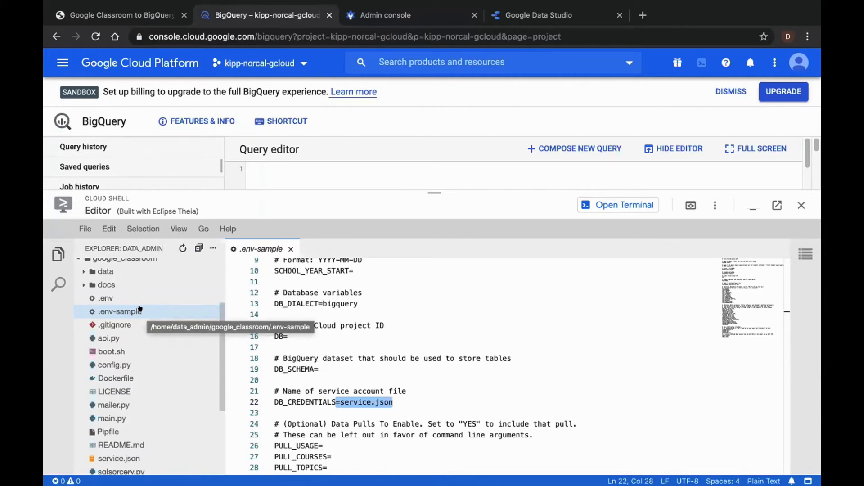
pyautogui.keyDown('shift'); pyautogui.click(197, 300); pyautogui.keyUp('shift')
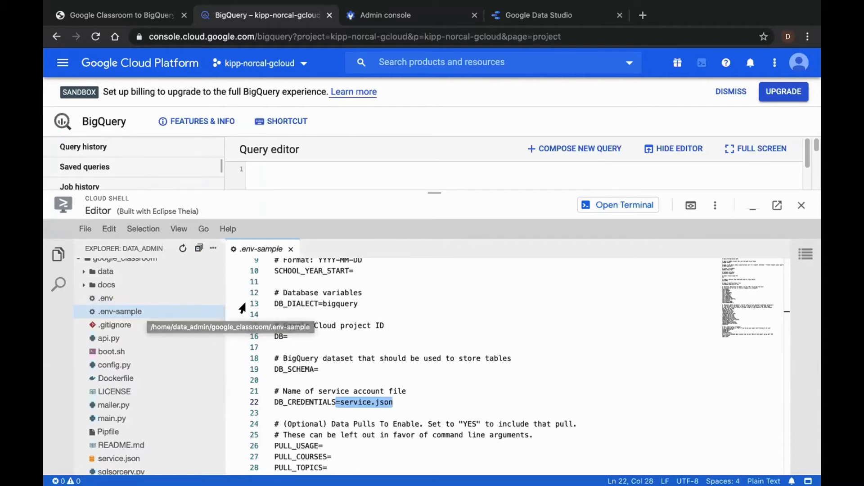
pyautogui.click(152, 8)
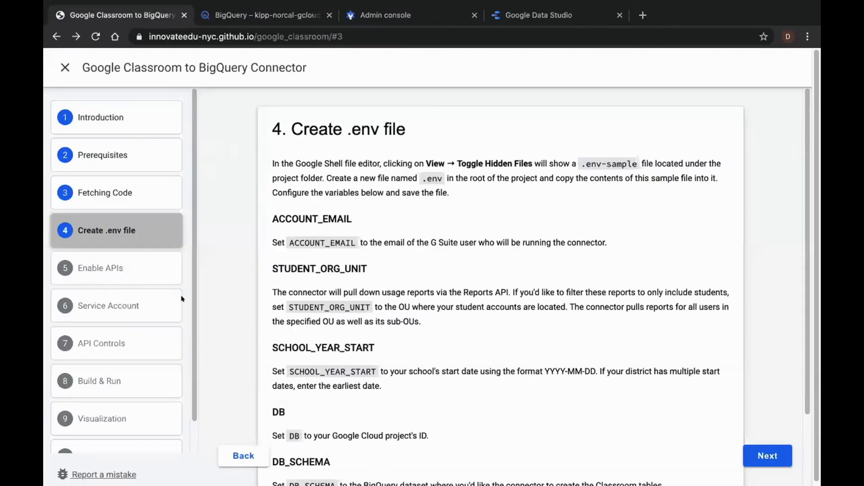
# Copy "gcloud services enable classroom.googleapis.com" from the guide's Enable APIs section and run it in the Cloud Shell terminal
pyautogui.click(146, 269)
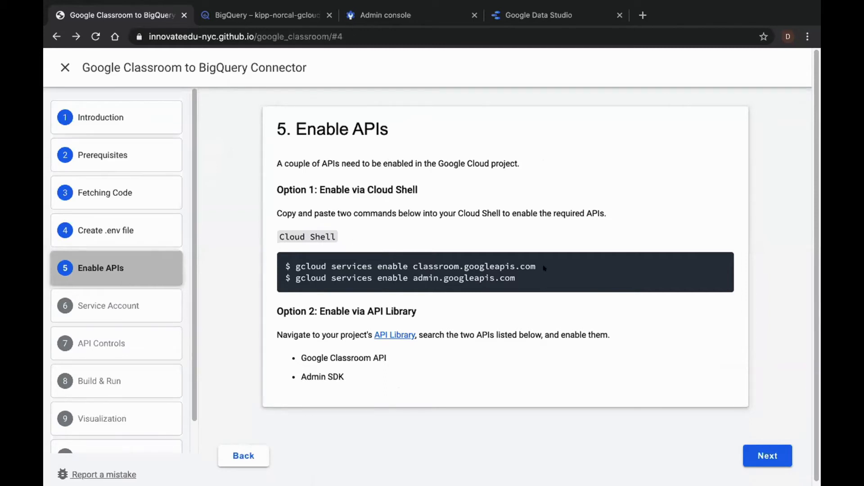
pyautogui.moveTo(536, 267); pyautogui.dragTo(295, 266)
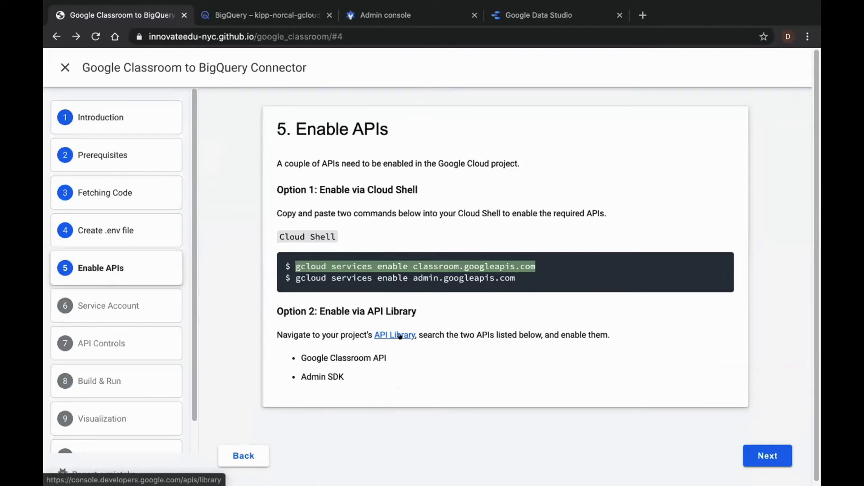
pyautogui.click(535, 268)
pyautogui.moveTo(535, 268); pyautogui.dragTo(290, 260)
pyautogui.hotkey('ctrl', 'c')
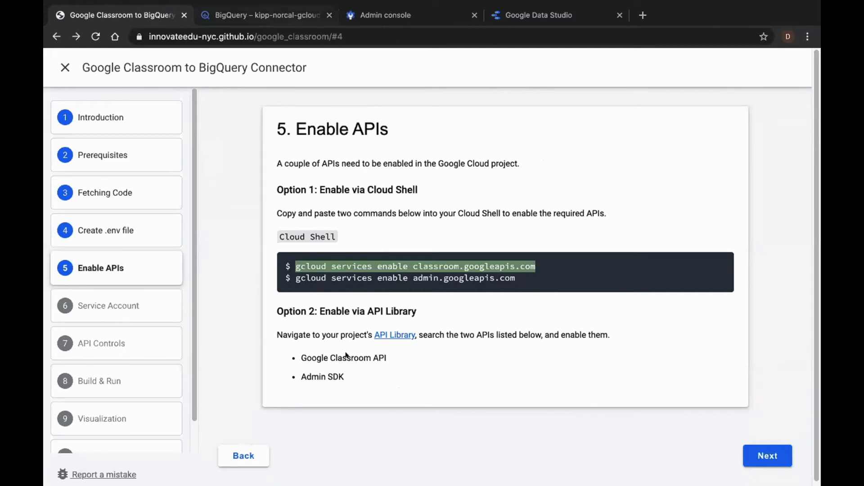
pyautogui.hotkey('ctrl', 'Tab')
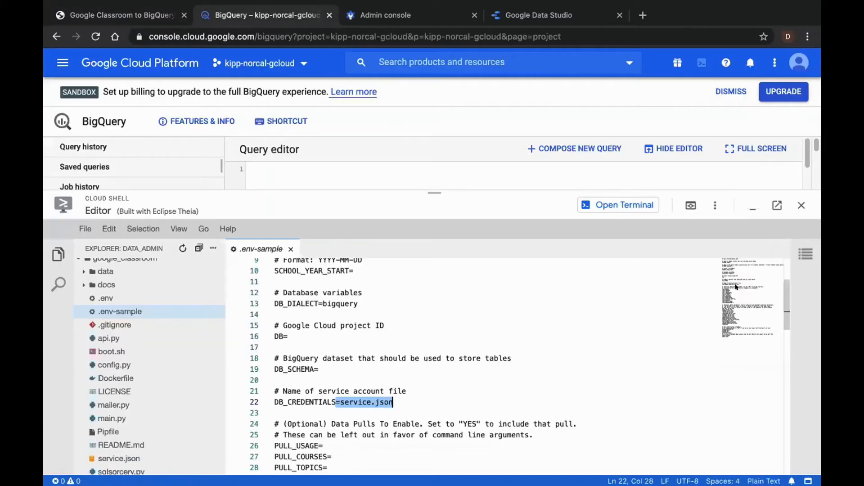
pyautogui.click(621, 204)
pyautogui.hotkey('ctrl', 'v')
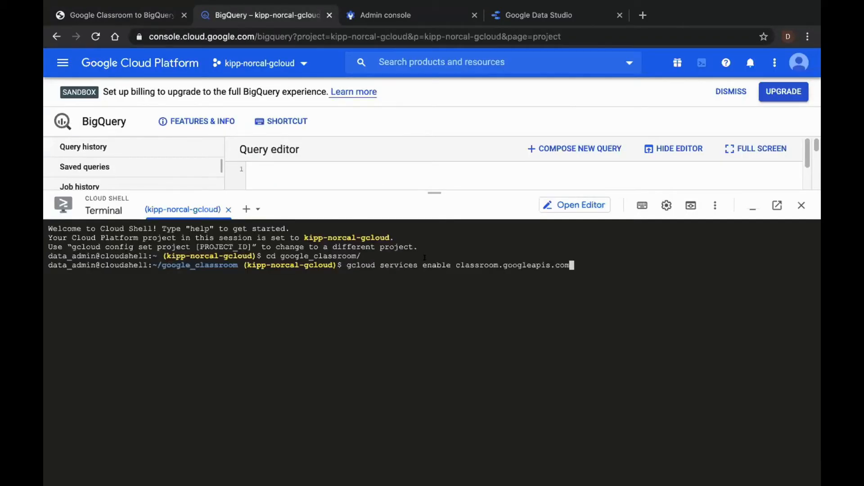
pyautogui.press('Return')
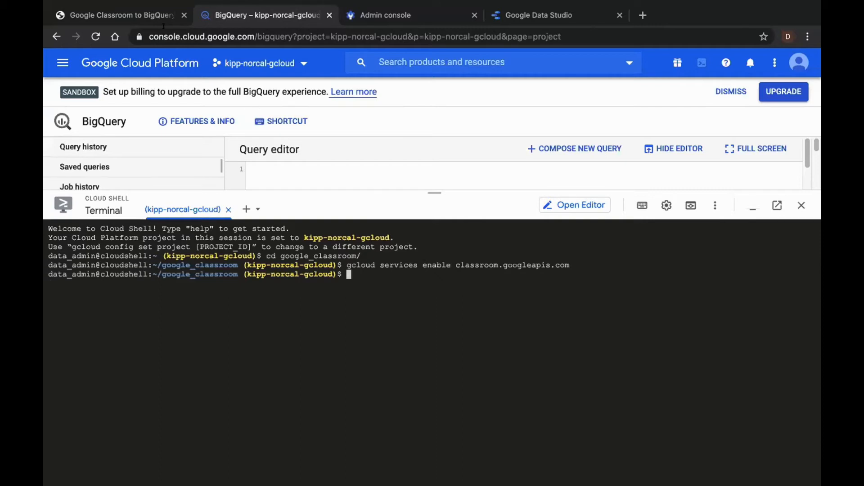
# Copy "gcloud services enable admin.googleapis.com" from the guide and run it in the Cloud Shell terminal
pyautogui.hotkey('ctrl', 'shift', 'Tab')
pyautogui.moveTo(516, 278); pyautogui.dragTo(290, 277)
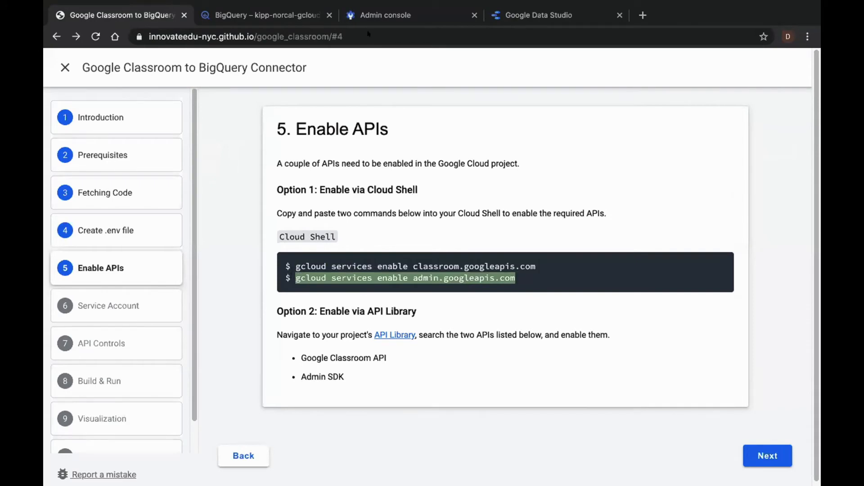
pyautogui.hotkey('ctrl', 'c')
pyautogui.click(265, 14)
pyautogui.hotkey('ctrl', 'v')
pyautogui.press('Return')
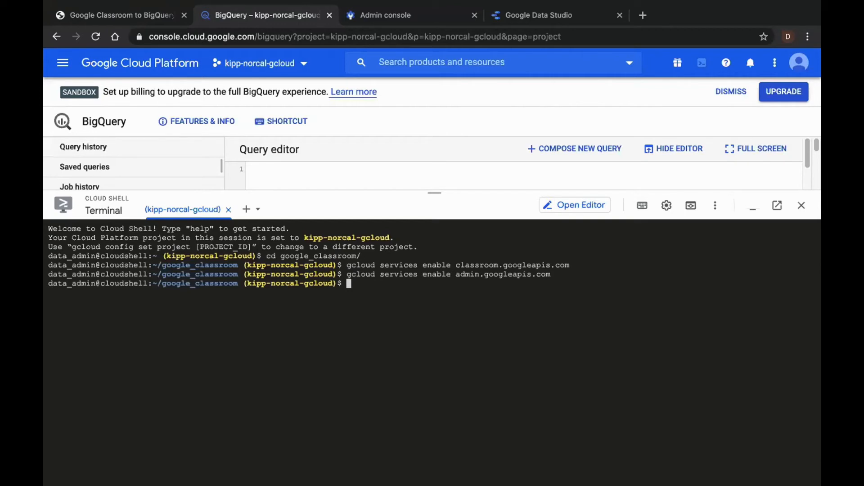
# Show the guide's Service Account section and open the Service Accounts page under IAM & Admin in the Google Cloud project
pyautogui.click(144, 7)
pyautogui.click(120, 305)
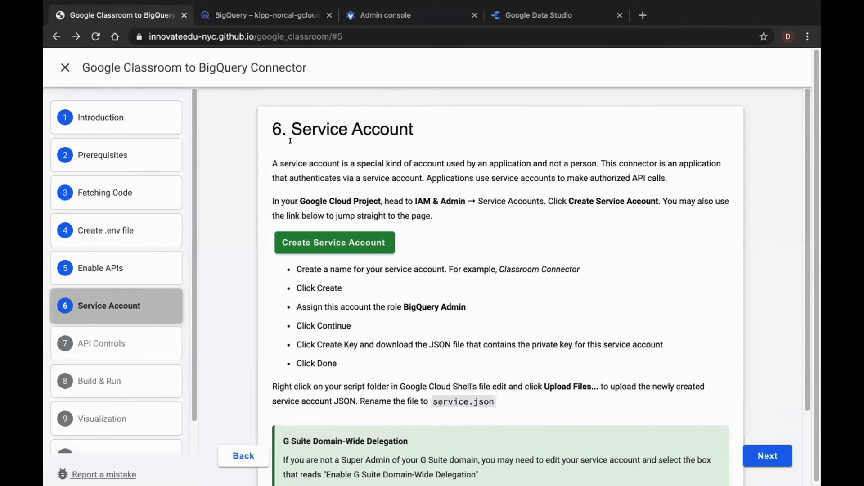
pyautogui.click(286, 16)
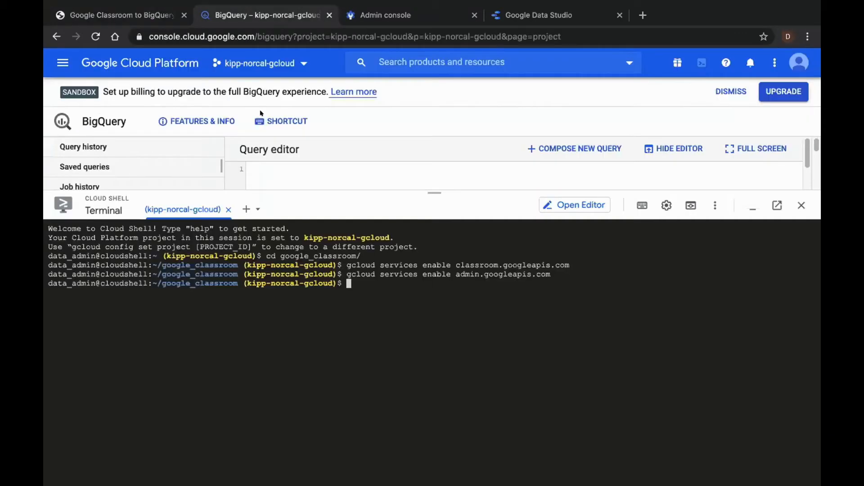
pyautogui.click(63, 63)
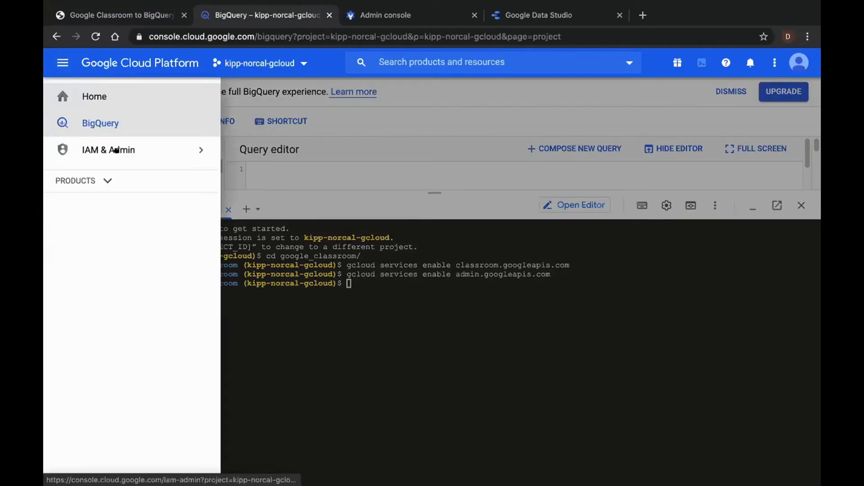
pyautogui.moveTo(116, 146)
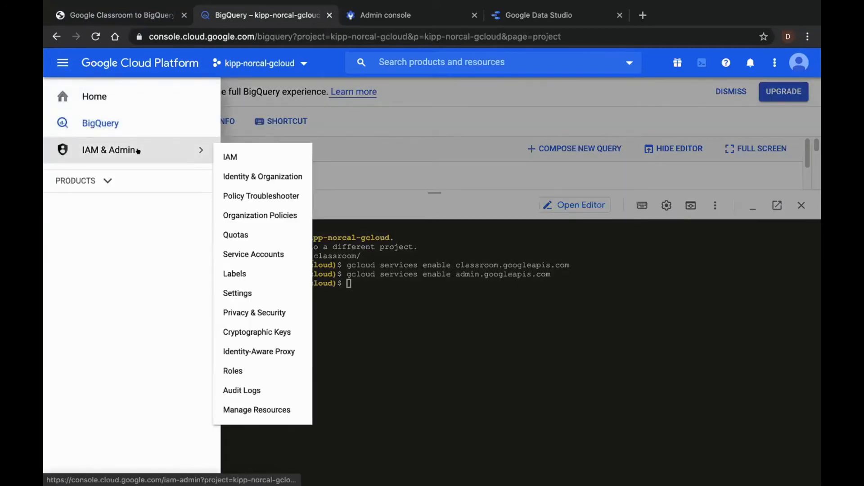
pyautogui.click(254, 252)
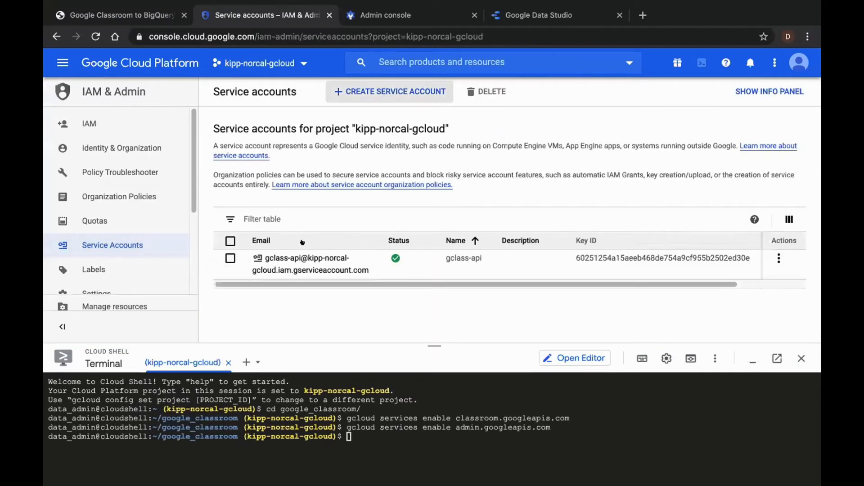
# Create a service account named test-client in the kipp-norcal-gcloud project
pyautogui.click(378, 87)
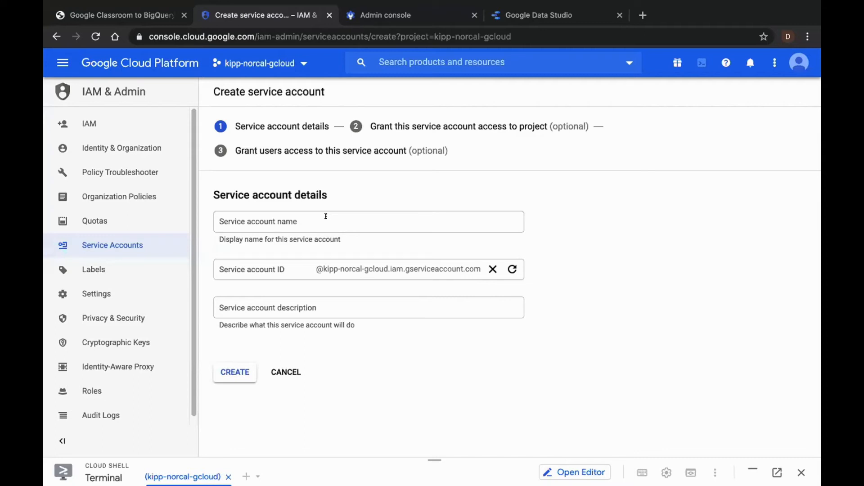
pyautogui.click(325, 216)
pyautogui.write('test-client')
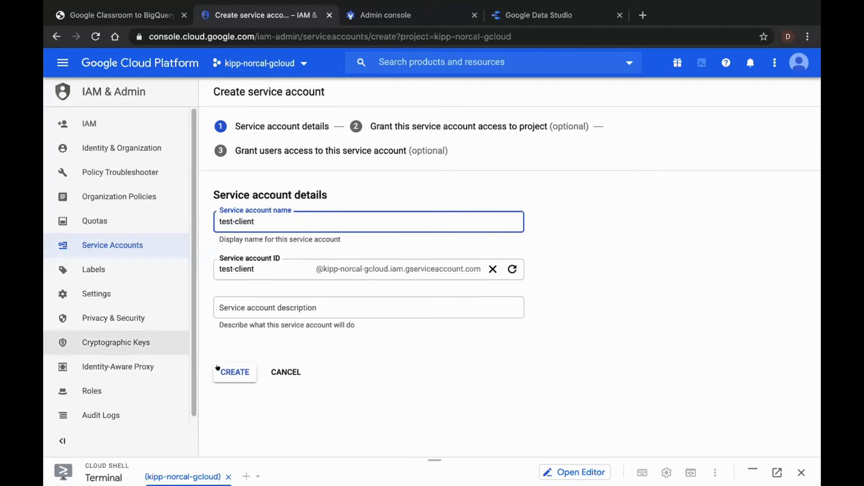
pyautogui.click(218, 369)
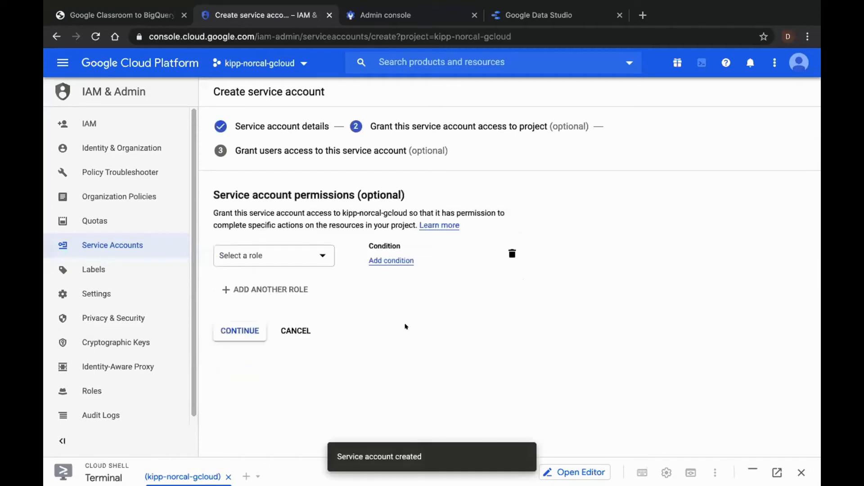
# Grant the new service account the BigQuery Admin role and continue to the user access stage
pyautogui.click(319, 249)
pyautogui.scroll(-2, 268, 361)
pyautogui.moveTo(256, 386)
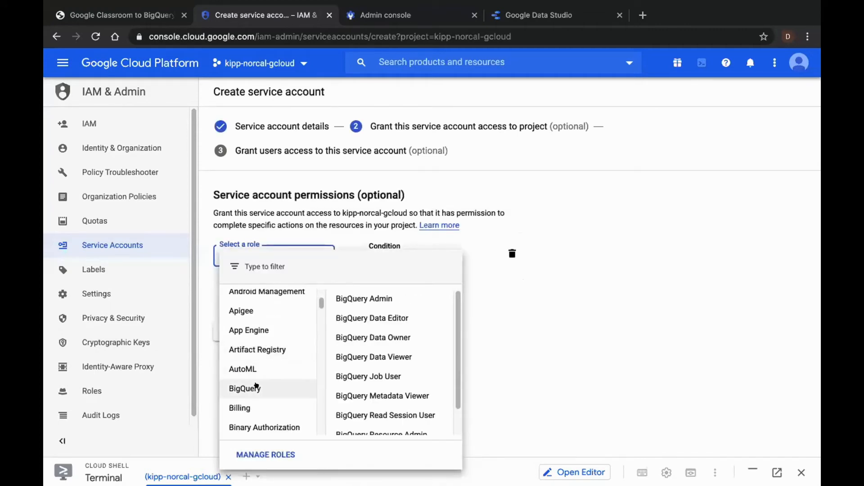
pyautogui.click(382, 298)
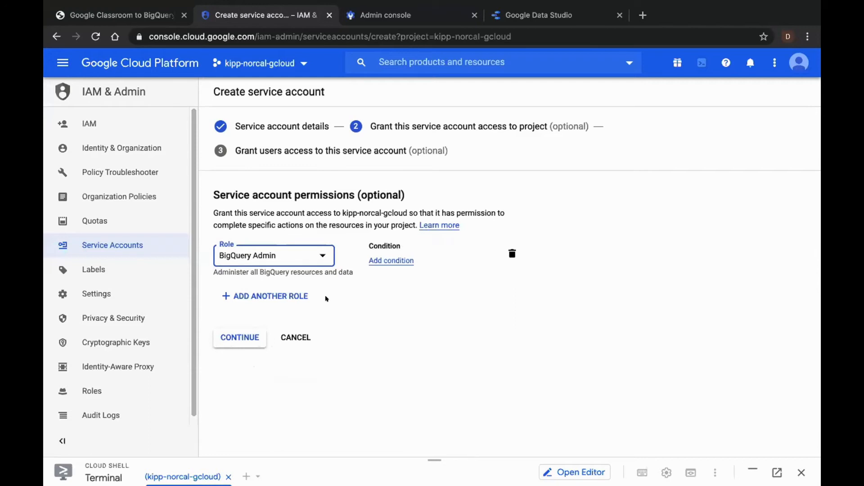
pyautogui.click(252, 335)
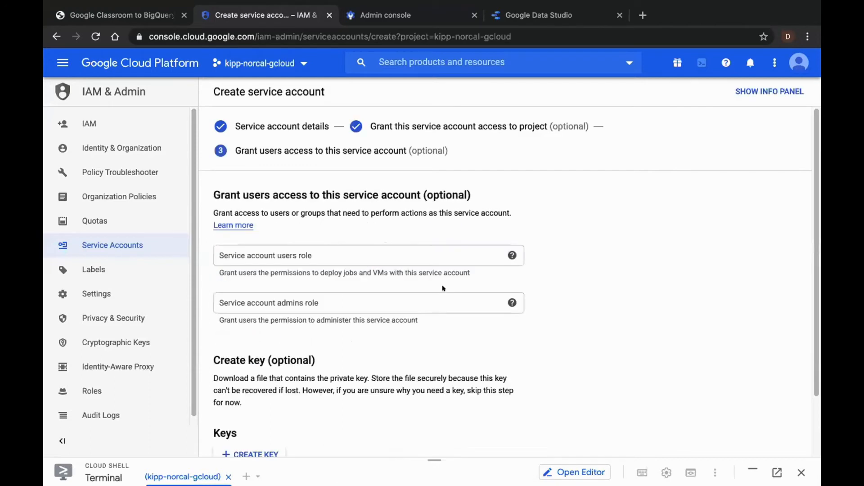
# Leave the user access roles empty and create and download a JSON private key for the service account
pyautogui.click(308, 248)
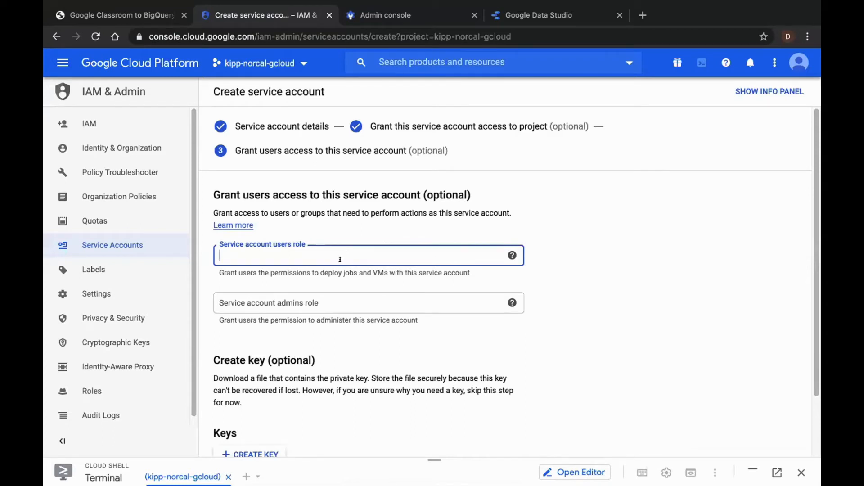
pyautogui.scroll(-2, 340, 259)
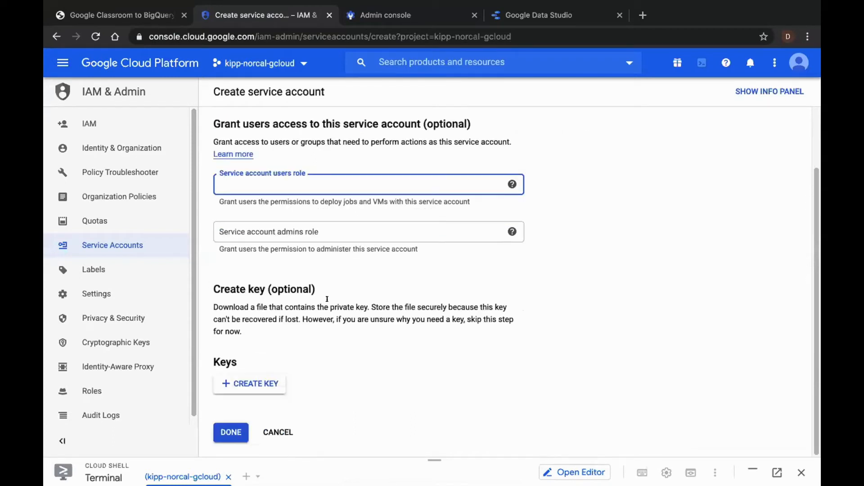
pyautogui.click(256, 378)
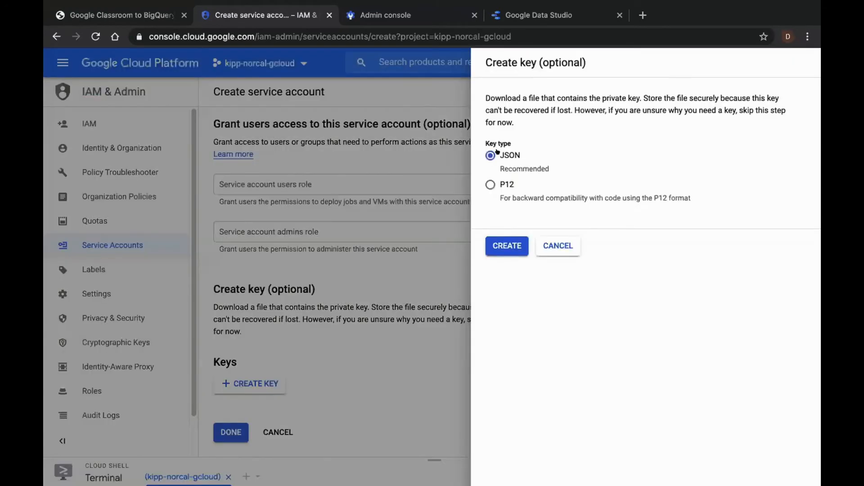
pyautogui.click(497, 241)
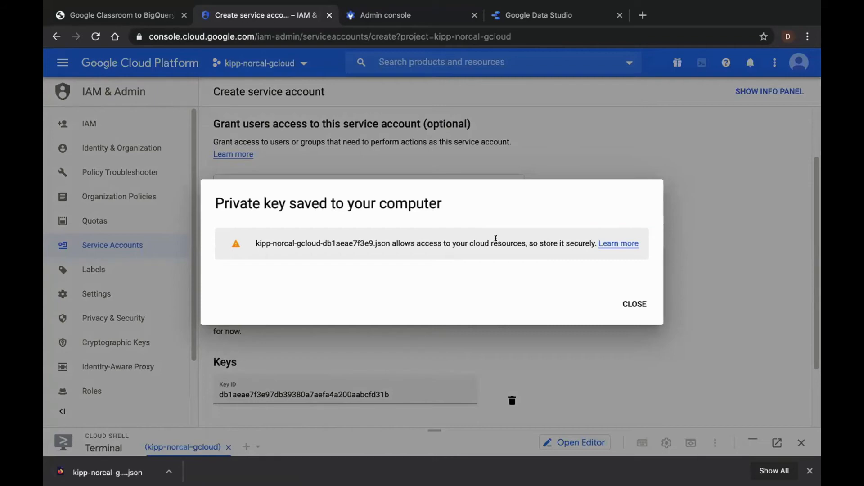
pyautogui.click(640, 299)
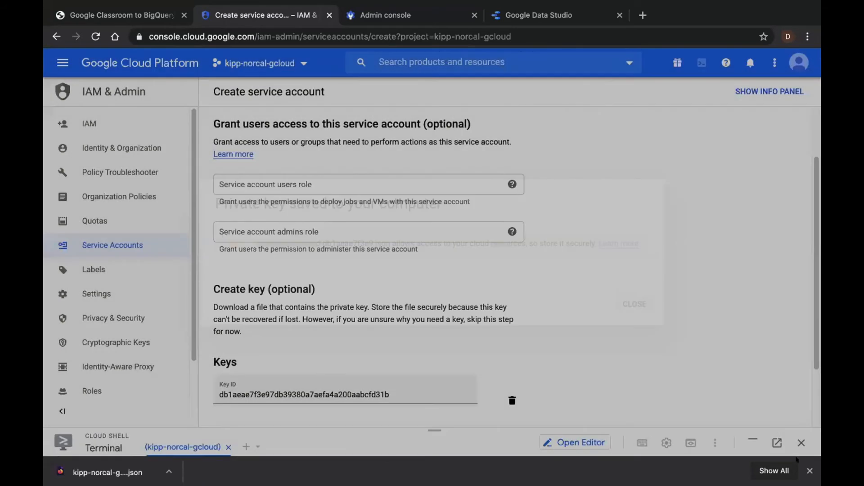
# Enlarge the Cloud Shell pane and switch it from the terminal to the code editor
pyautogui.moveTo(429, 425); pyautogui.dragTo(428, 173)
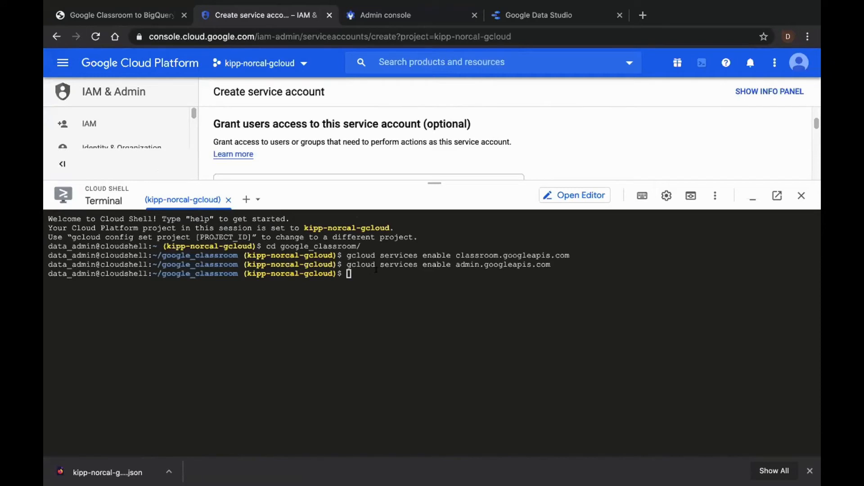
pyautogui.click(714, 194)
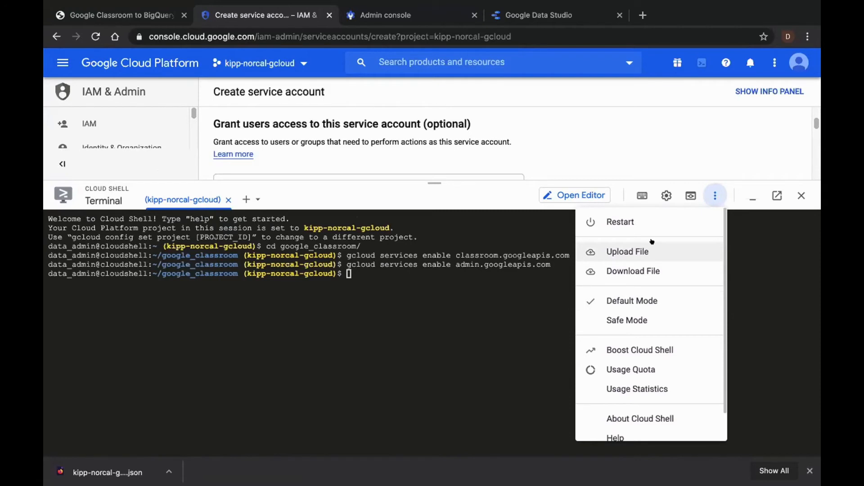
pyautogui.click(574, 192)
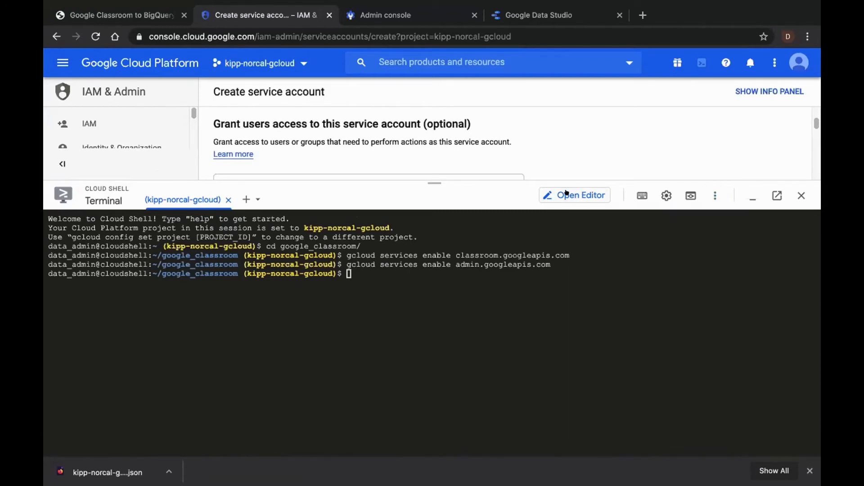
pyautogui.click(567, 195)
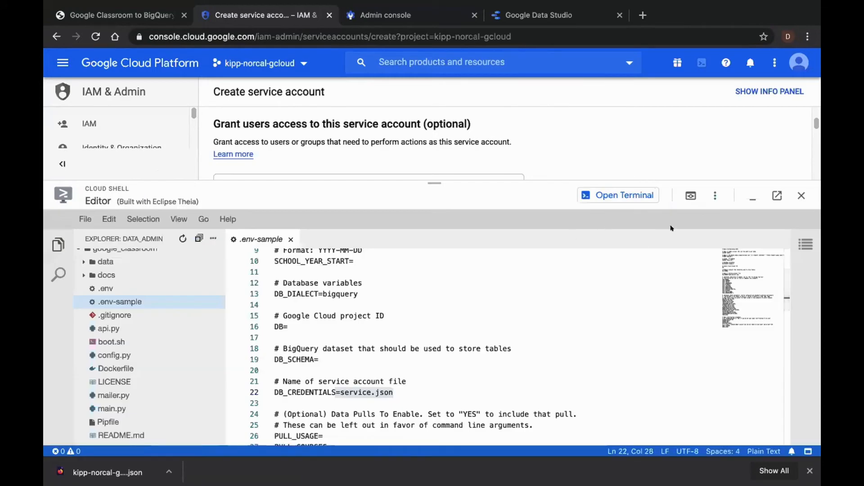
# Upload the downloaded kipp-norcal-gcloud JSON key file from the Downloads folder to Cloud Shell
pyautogui.click(711, 192)
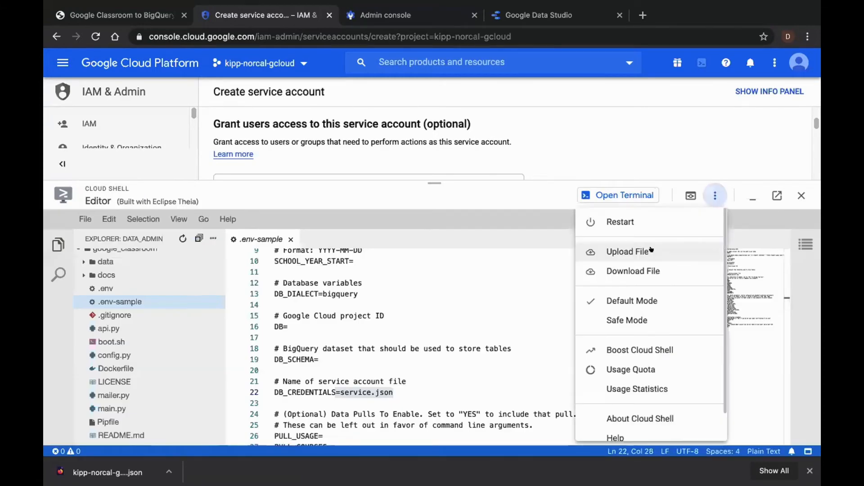
pyautogui.click(651, 252)
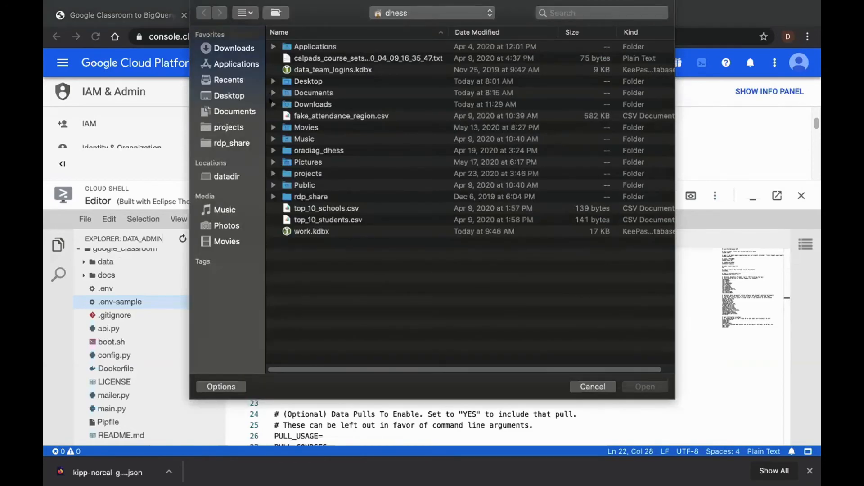
pyautogui.click(331, 118)
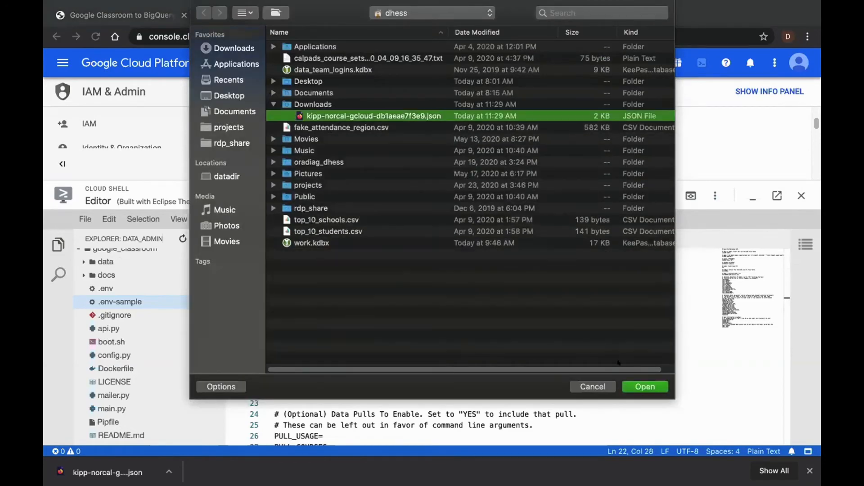
pyautogui.click(630, 384)
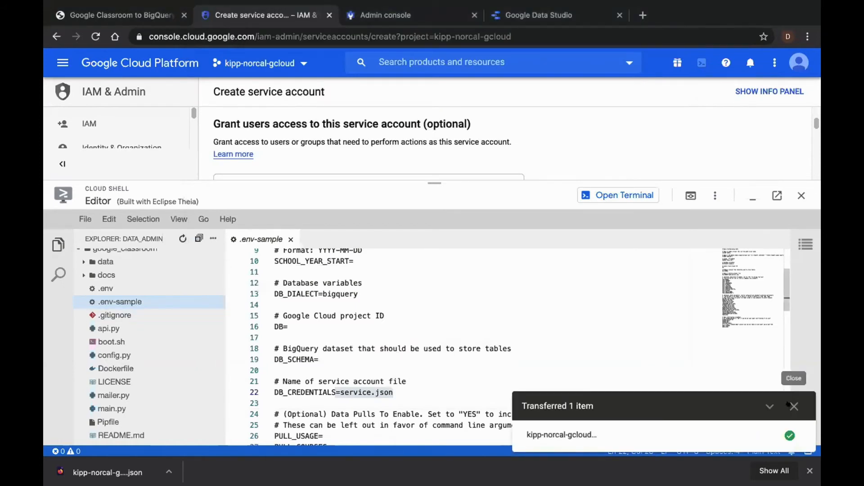
# Locate the uploaded key in the home folder and service.json inside google_classroom, and shrink the Cloud Shell pane again
pyautogui.scroll(1, 135, 270)
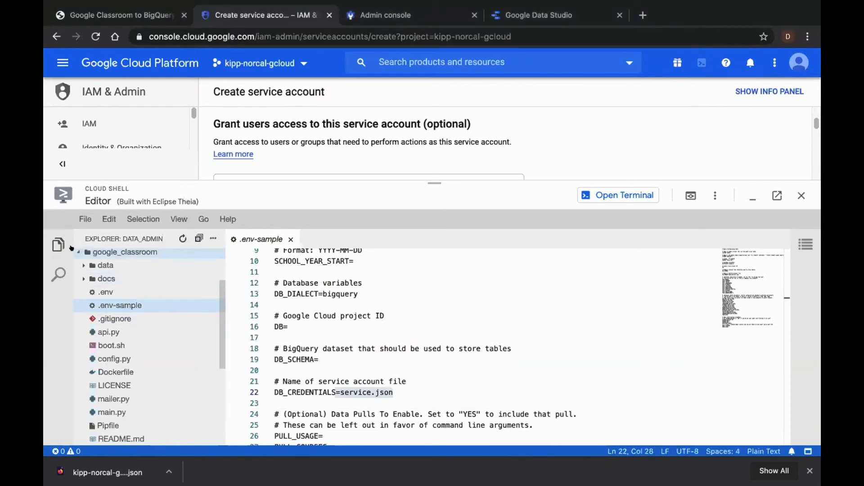
pyautogui.click(79, 250)
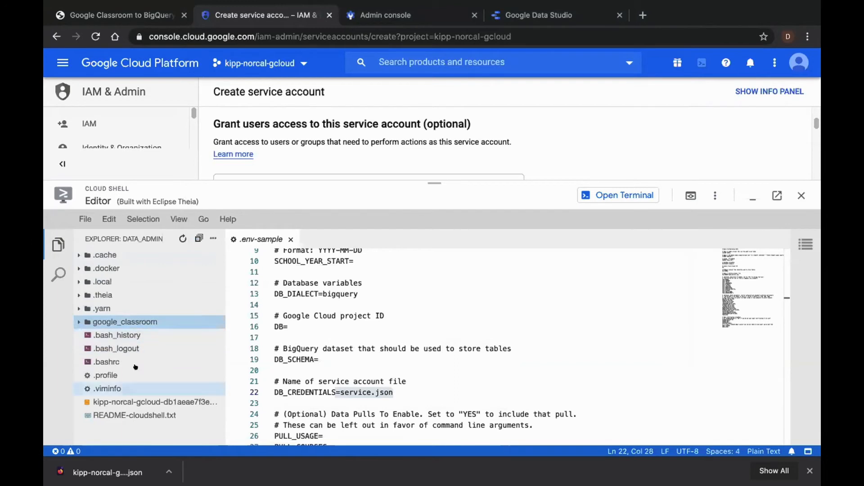
pyautogui.rightClick(165, 402)
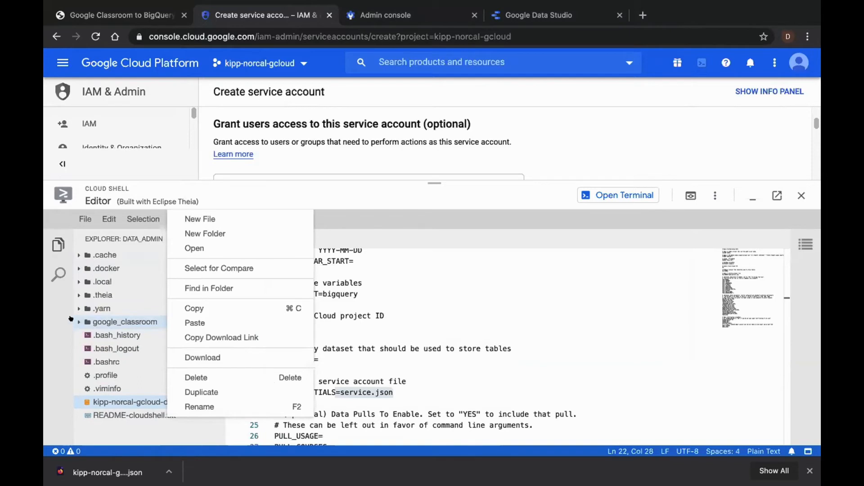
pyautogui.click(126, 322)
pyautogui.scroll(-1, 123, 372)
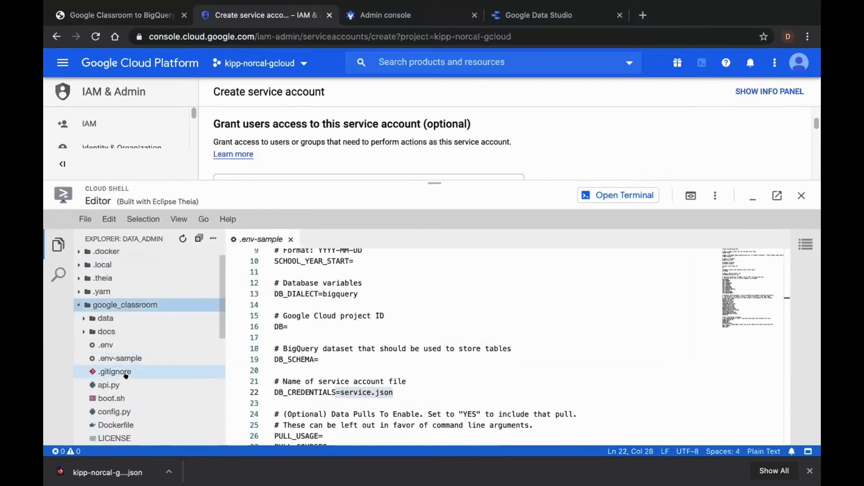
pyautogui.scroll(-5, 126, 375)
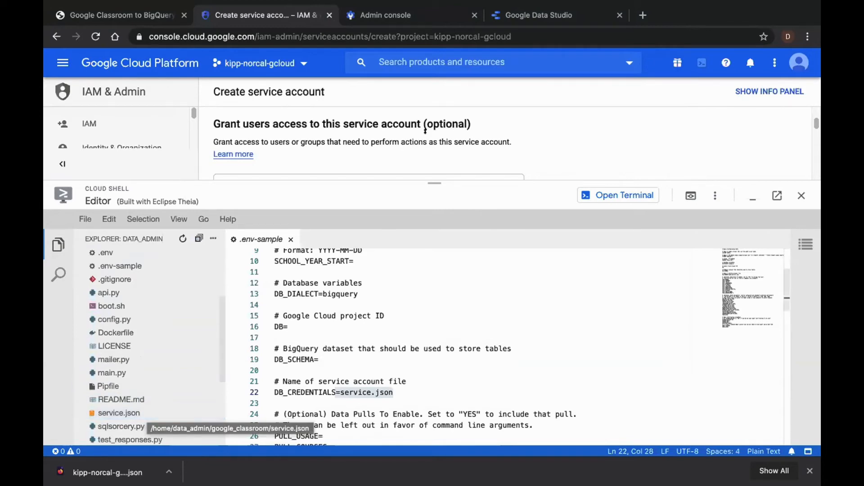
pyautogui.moveTo(425, 172); pyautogui.dragTo(419, 422)
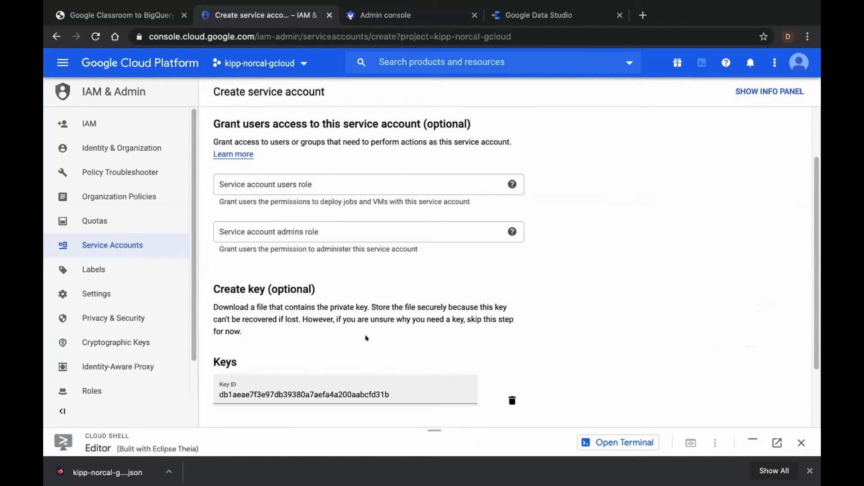
# Read the API Controls section of the Google Classroom to BigQuery Connector guide
pyautogui.click(134, 9)
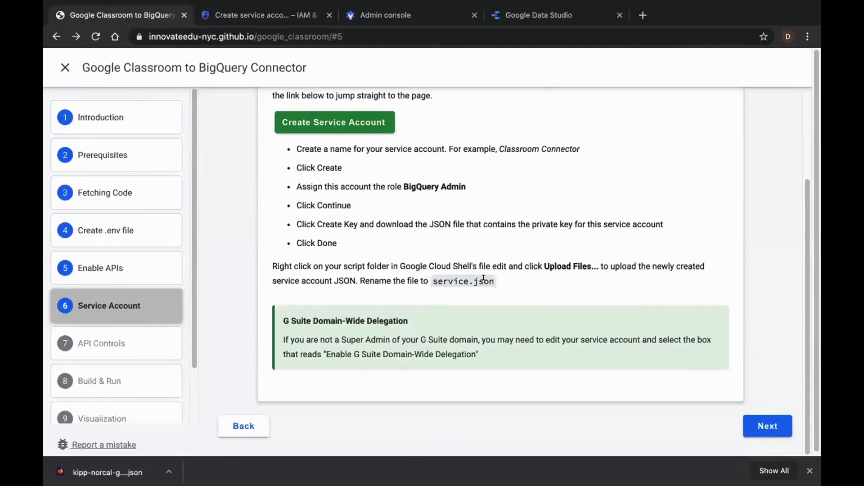
pyautogui.click(116, 339)
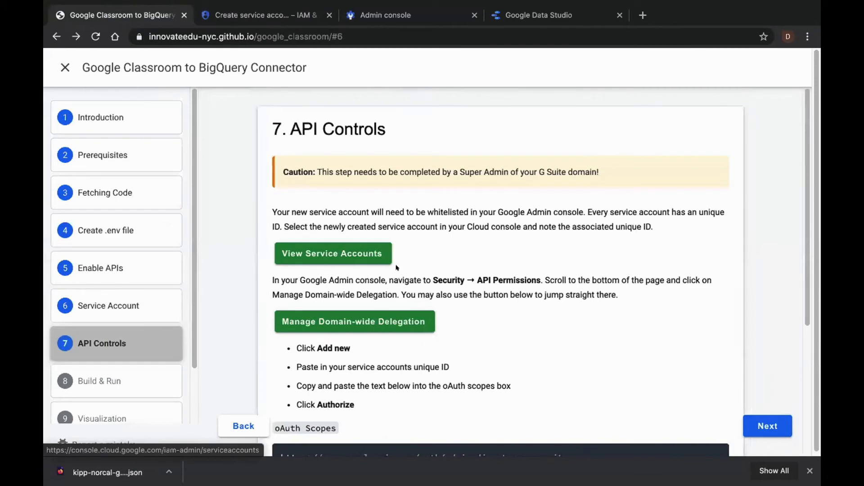
pyautogui.scroll(-2, 341, 200)
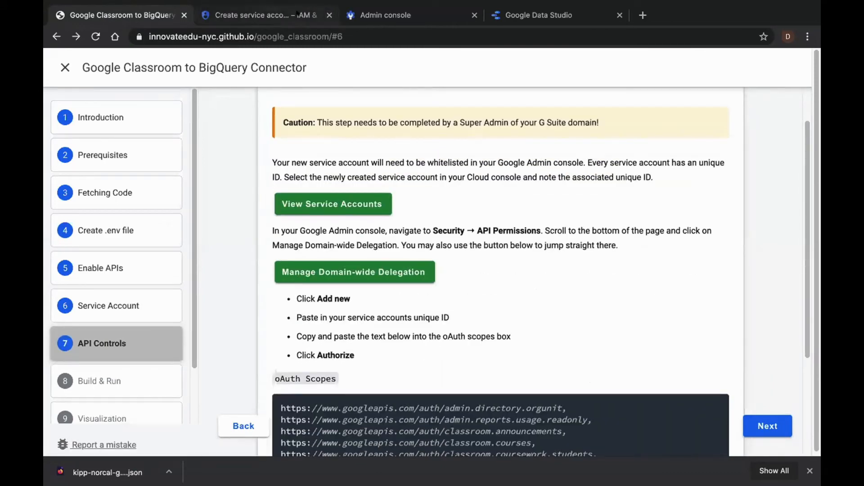
# Finish creating the service account in the Cloud console and open the details of test-client
pyautogui.click(270, 16)
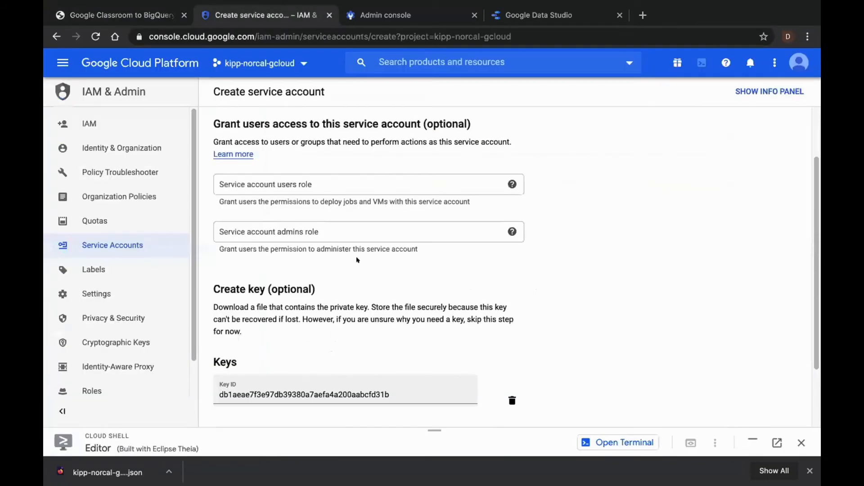
pyautogui.scroll(-3, 301, 403)
pyautogui.click(281, 403)
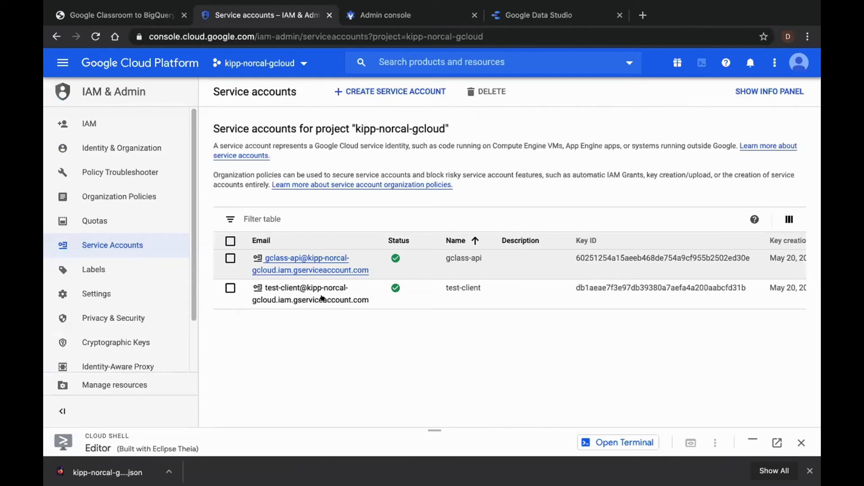
pyautogui.click(320, 291)
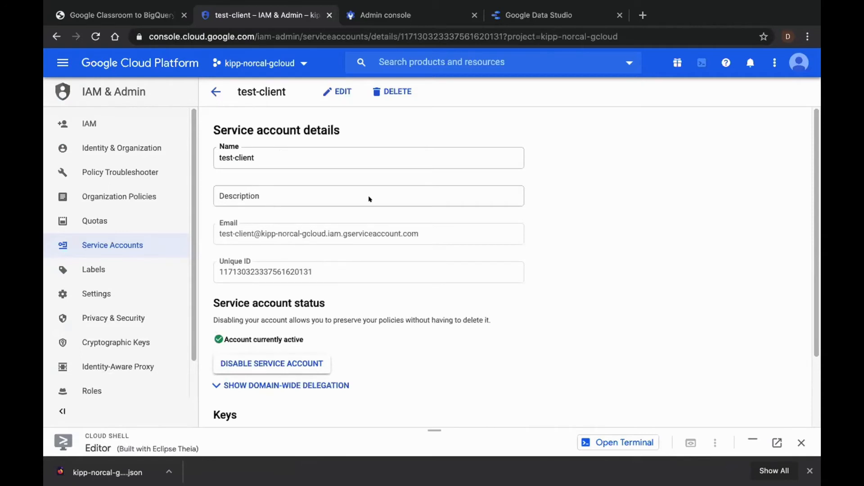
# Check the guide's domain-wide delegation instructions against the unique ID field in the test-client details
pyautogui.click(396, 8)
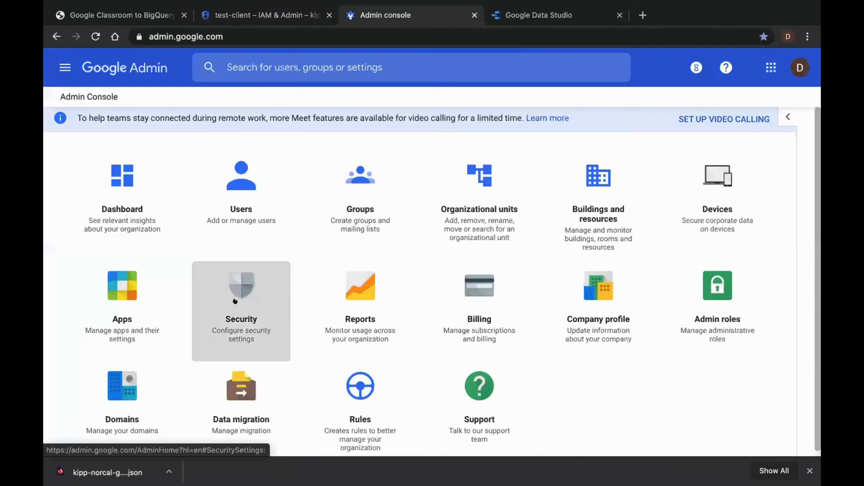
pyautogui.click(145, 14)
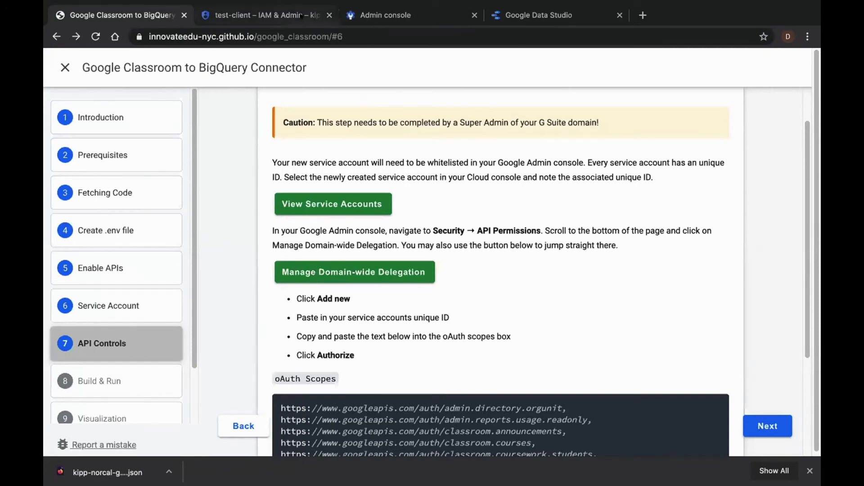
pyautogui.click(279, 14)
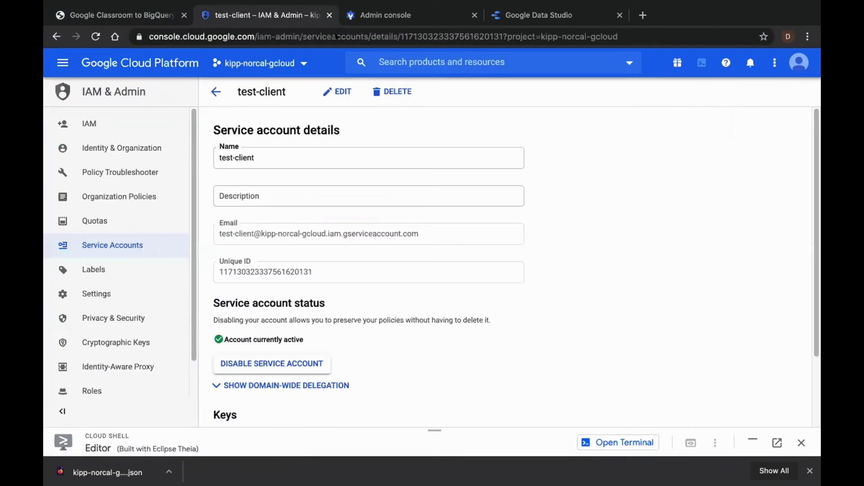
# Open the domain-wide delegation page under Security and API Permissions in the Google Admin console
pyautogui.click(362, 15)
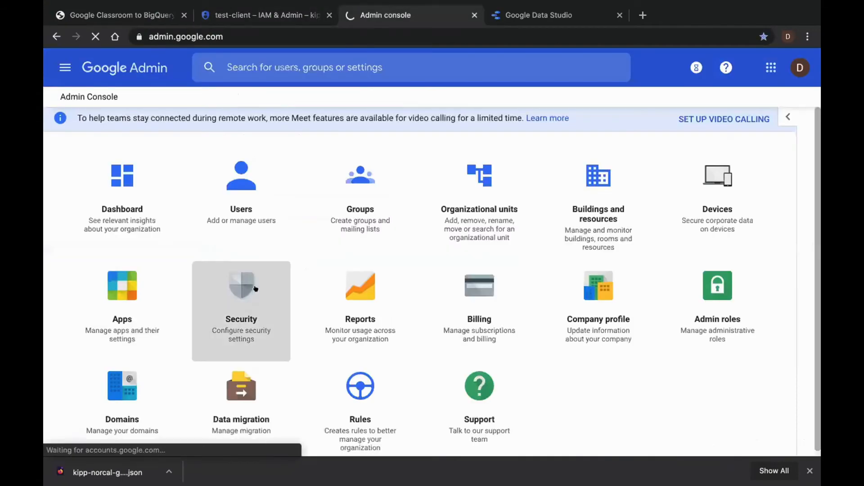
pyautogui.click(256, 289)
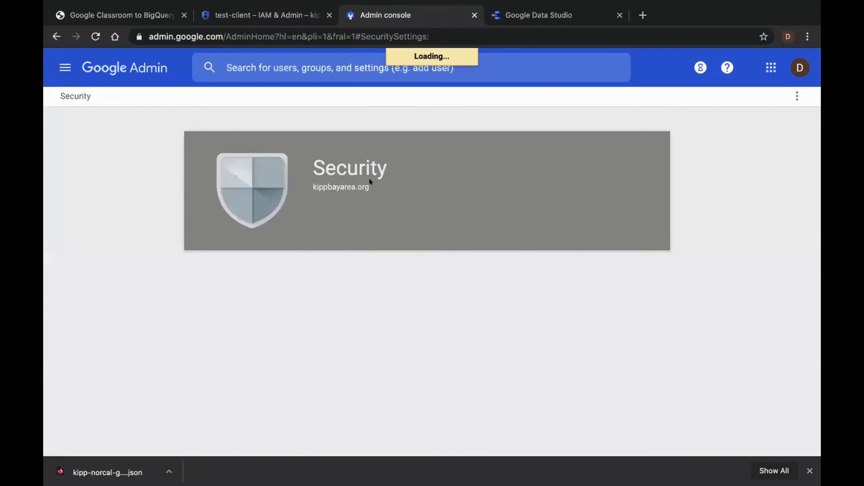
pyautogui.scroll(-15, 396, 290)
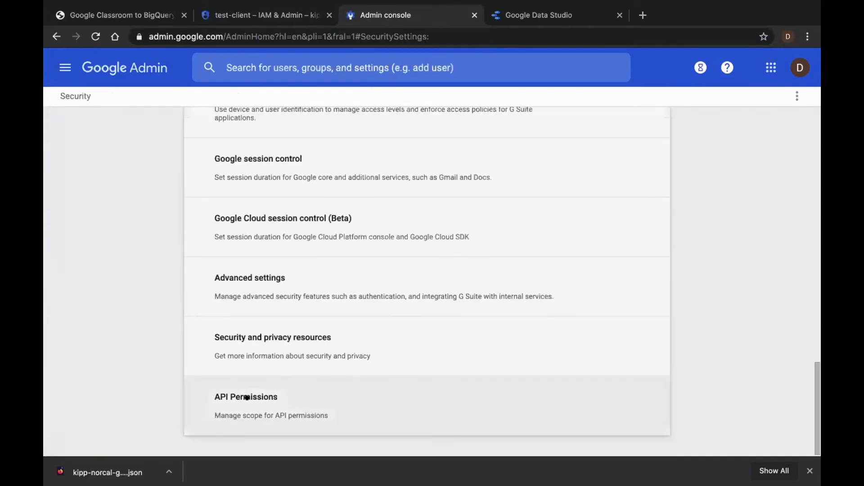
pyautogui.click(246, 398)
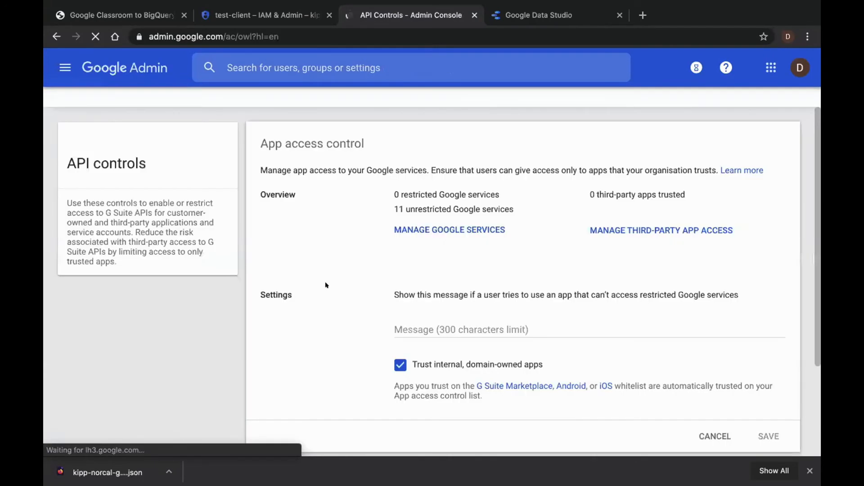
pyautogui.scroll(-3, 355, 383)
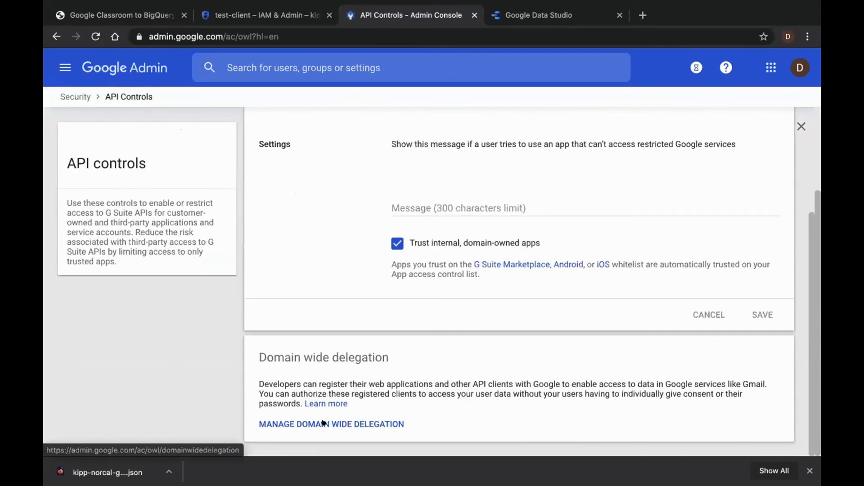
pyautogui.click(323, 424)
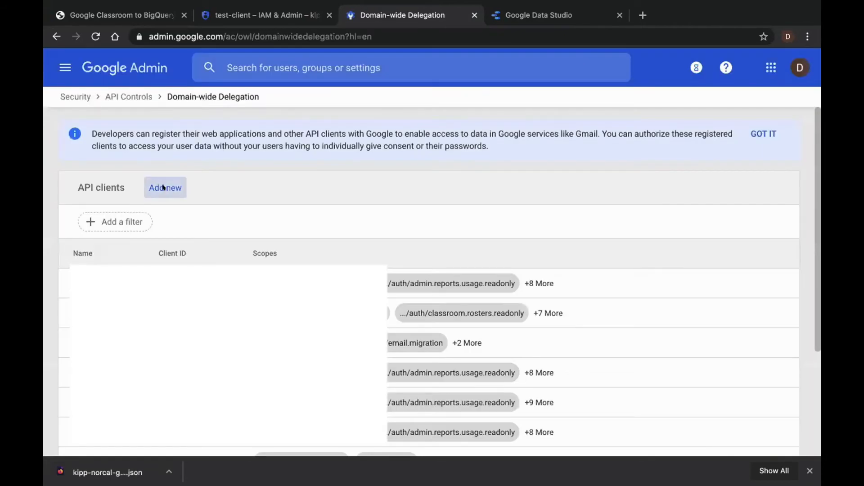
# Open the form for adding a new client ID and select the guide's full list of OAuth scopes
pyautogui.click(163, 188)
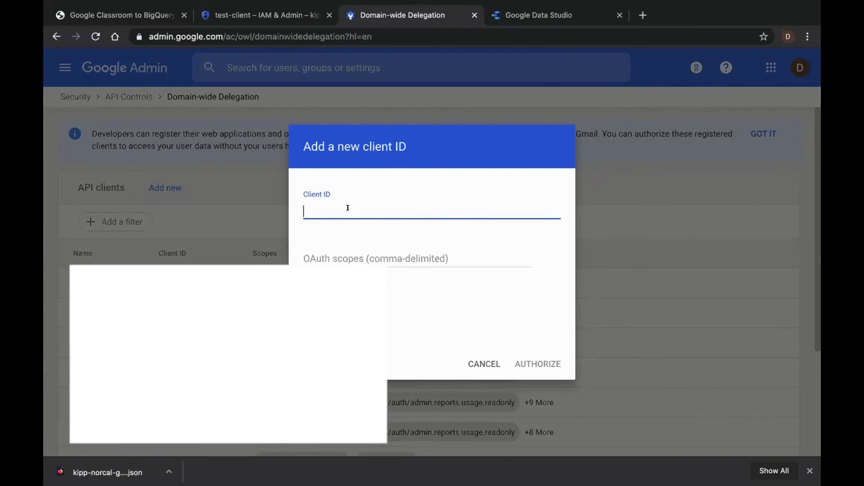
pyautogui.click(127, 15)
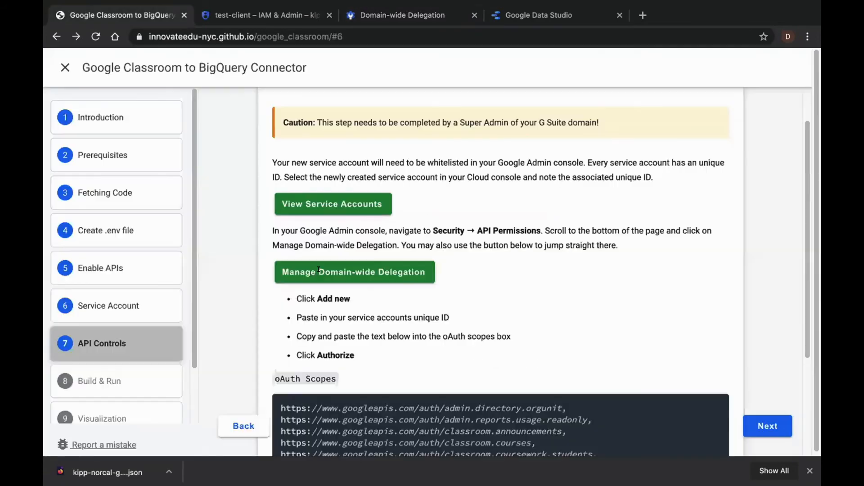
pyautogui.scroll(-3, 319, 270)
pyautogui.moveTo(281, 260); pyautogui.dragTo(544, 372)
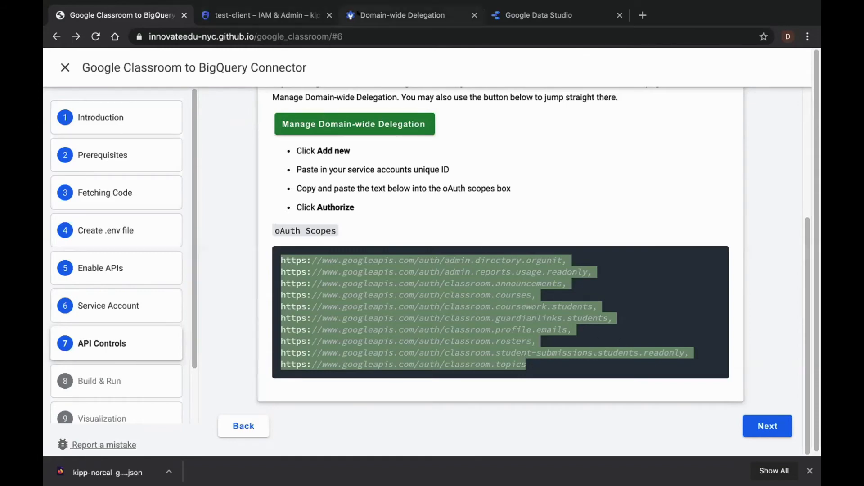
# Show the empty client ID form in the Admin console again and open the guide's Build & Run section
pyautogui.click(357, 7)
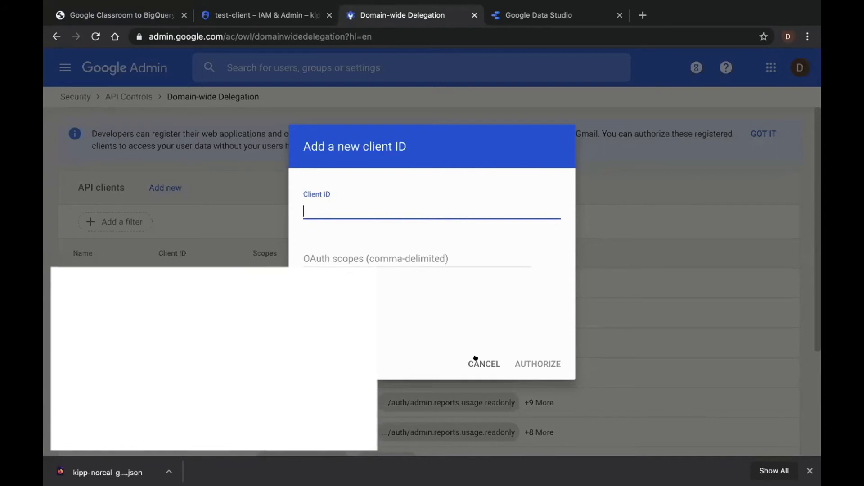
pyautogui.click(136, 14)
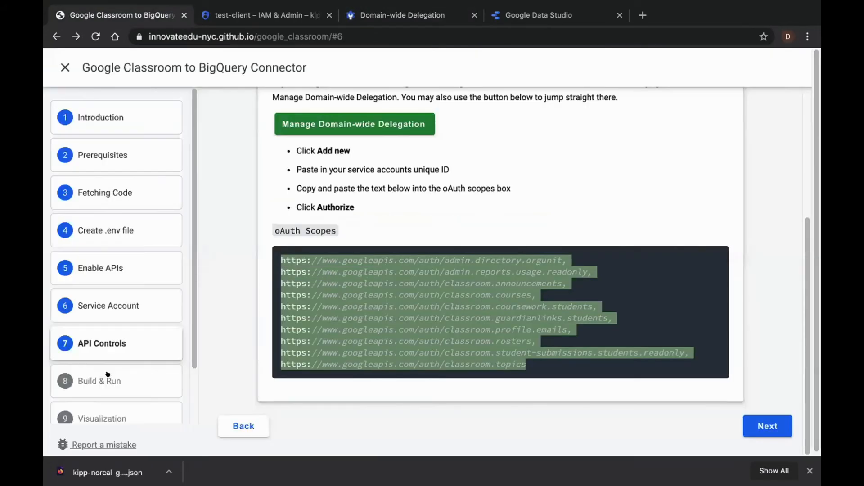
pyautogui.click(108, 374)
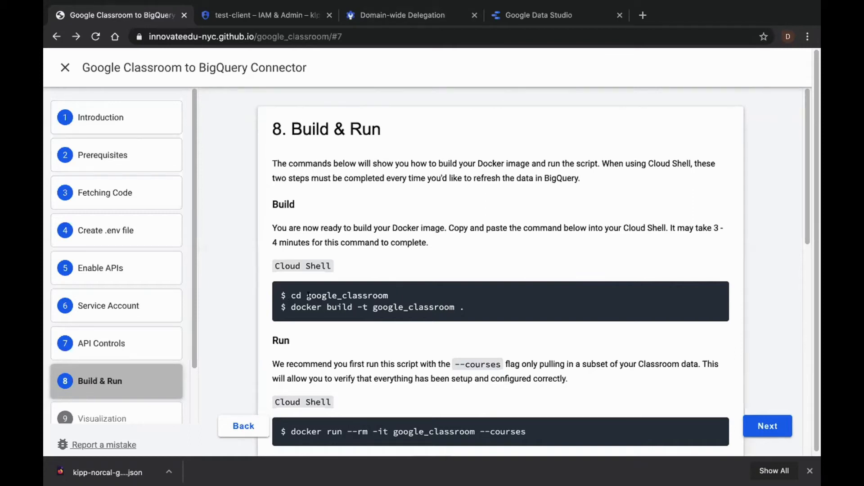
# Copy the guide's docker build -t google_classroom . command and run it in the Cloud Shell terminal
pyautogui.moveTo(464, 307); pyautogui.dragTo(289, 305)
pyautogui.hotkey('ctrl', 'c')
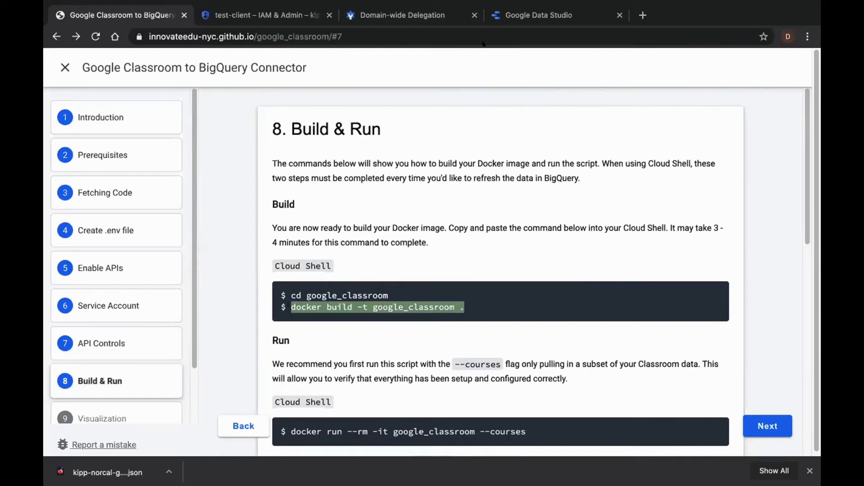
pyautogui.click(297, 9)
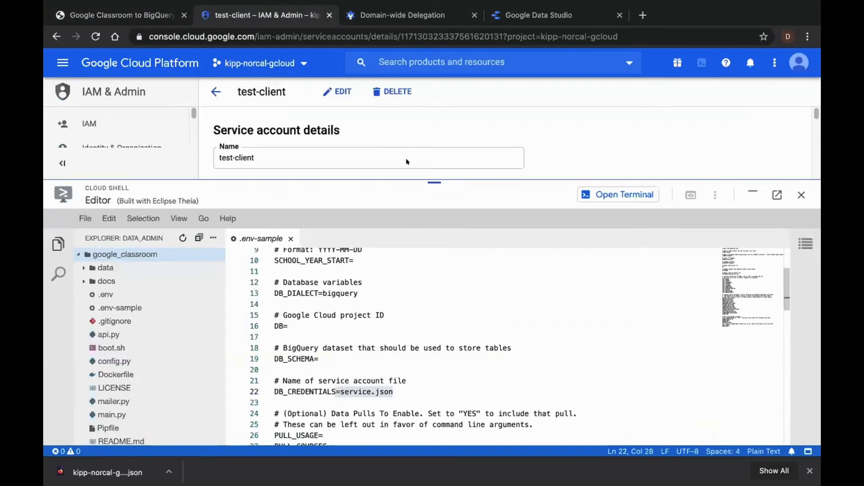
pyautogui.click(633, 166)
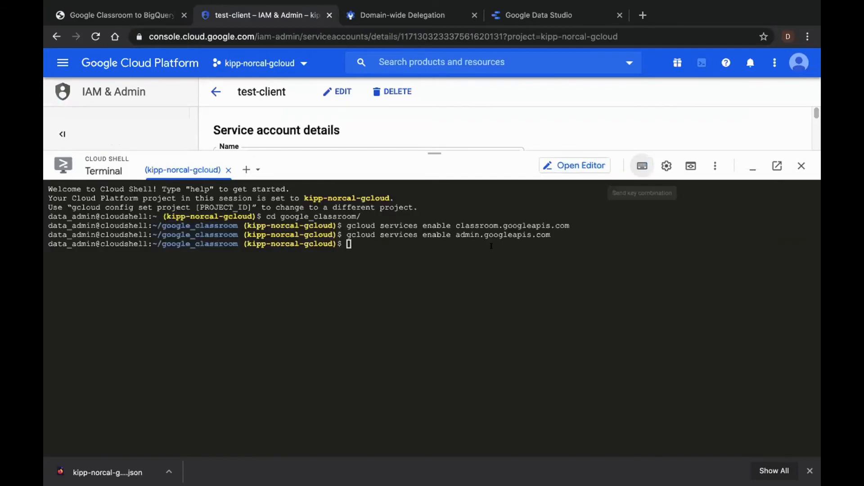
pyautogui.hotkey('ctrl', 'v')
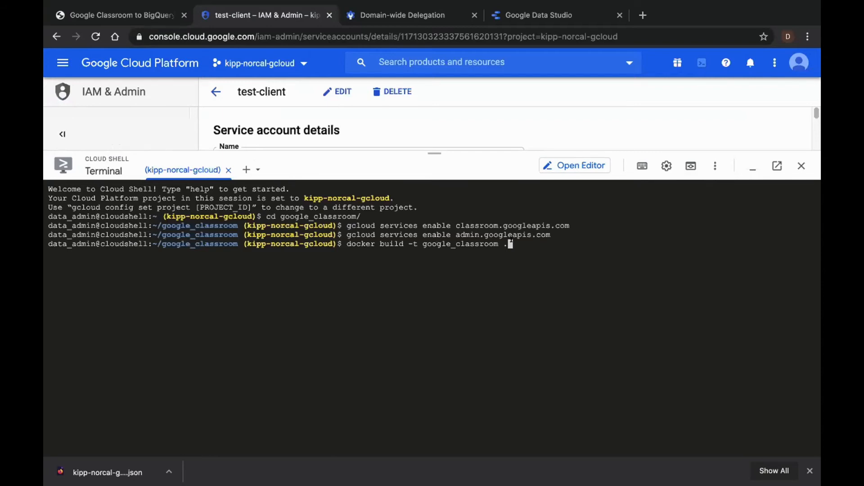
pyautogui.press('Return')
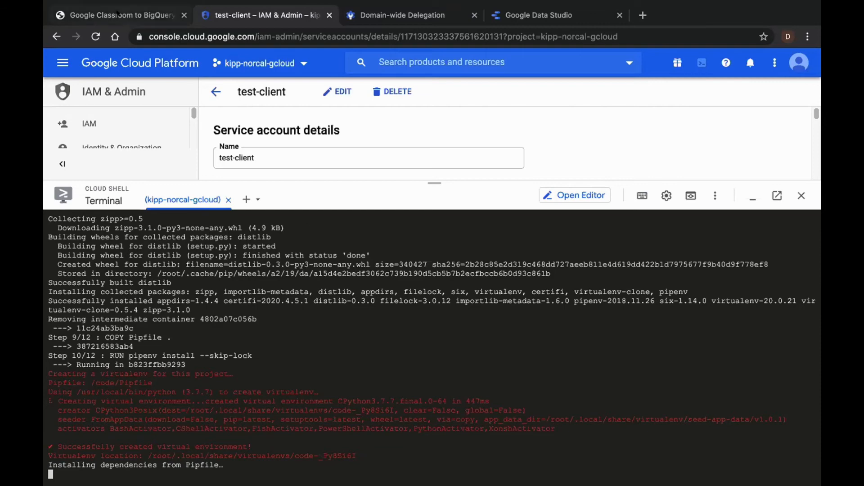
# Read the guide's Run commands and list of available script flags, checking the Docker build's progress in Cloud Shell
pyautogui.press('super+1')
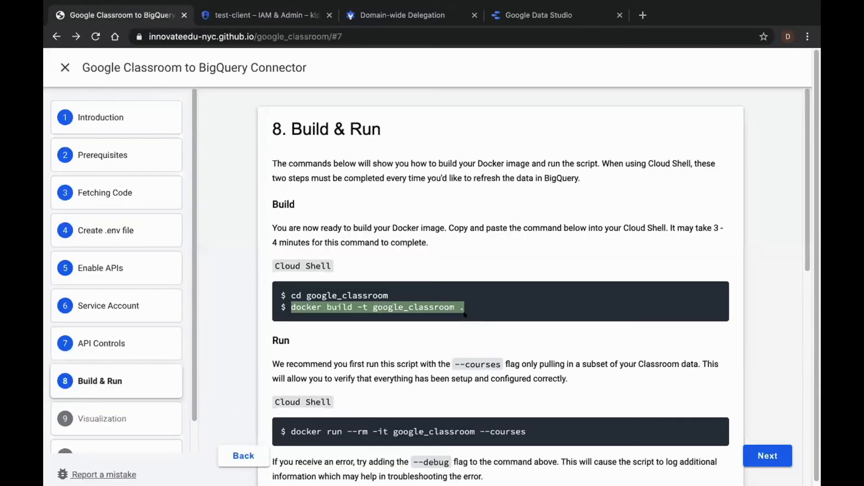
pyautogui.scroll(-5, 388, 258)
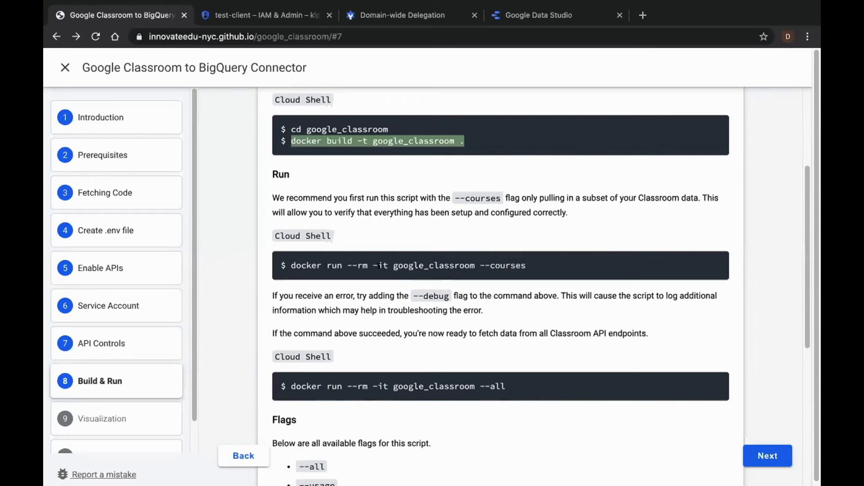
pyautogui.moveTo(389, 259); pyautogui.dragTo(467, 260)
pyautogui.doubleClick(368, 259)
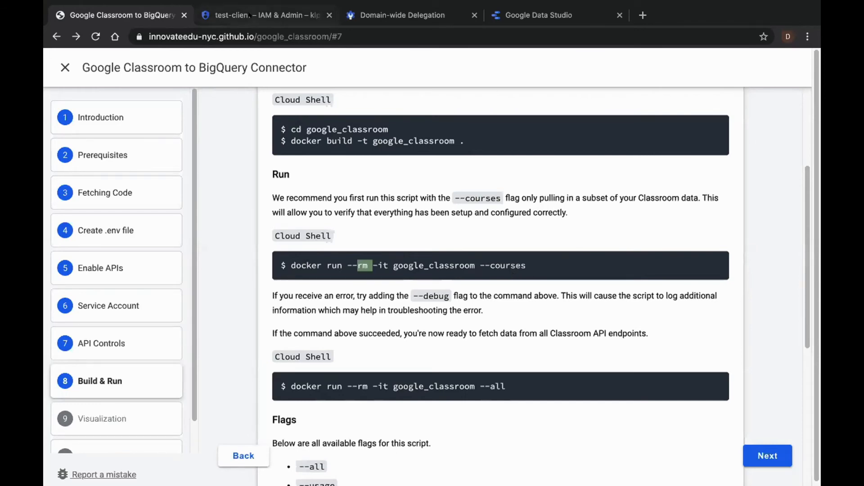
pyautogui.click(249, 16)
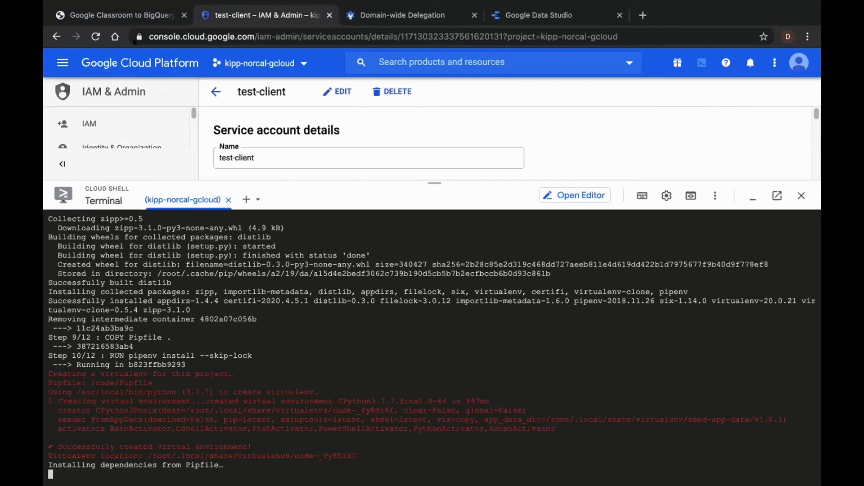
pyautogui.click(117, 15)
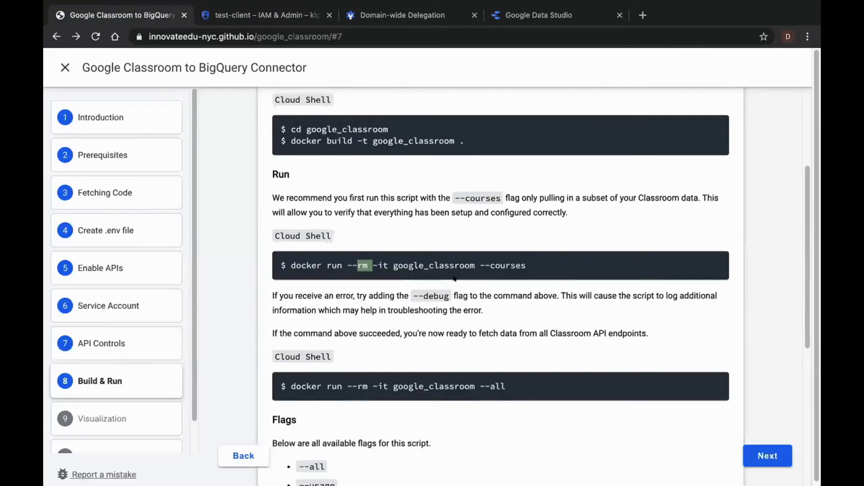
pyautogui.scroll(-5, 320, 220)
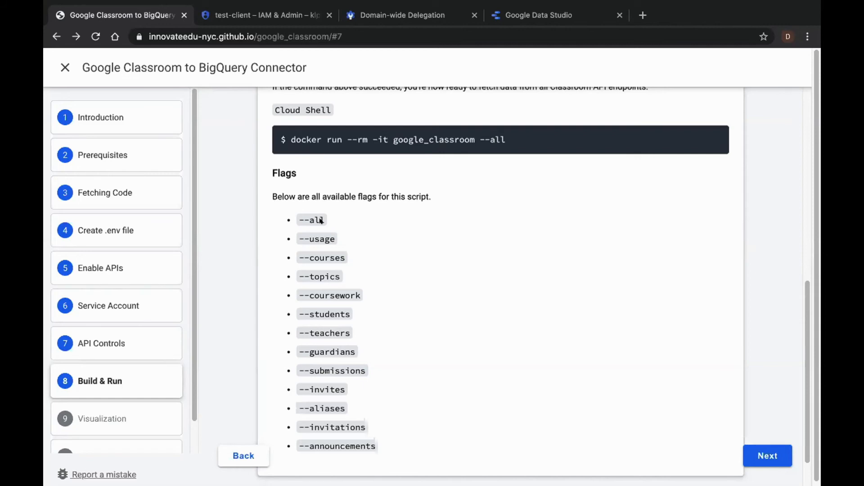
pyautogui.click(241, 15)
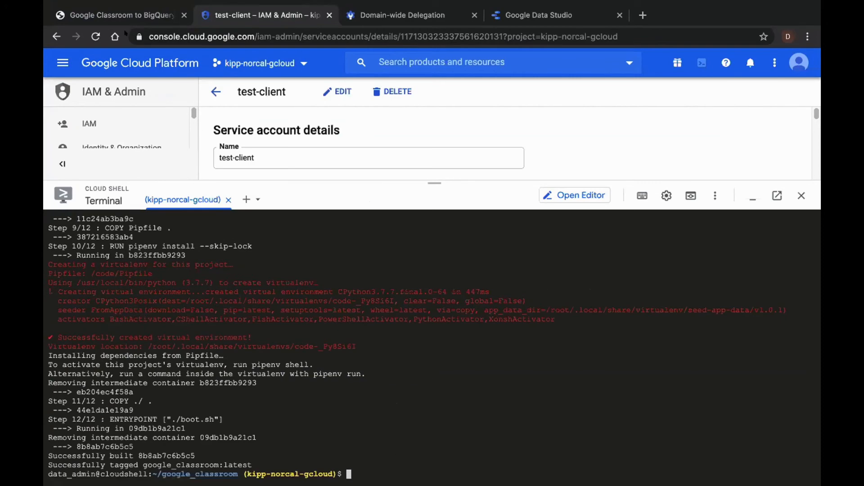
# Copy the guide's docker run --rm -it google_classroom --courses command and run it in Cloud Shell
pyautogui.click(135, 15)
pyautogui.scroll(3, 525, 237)
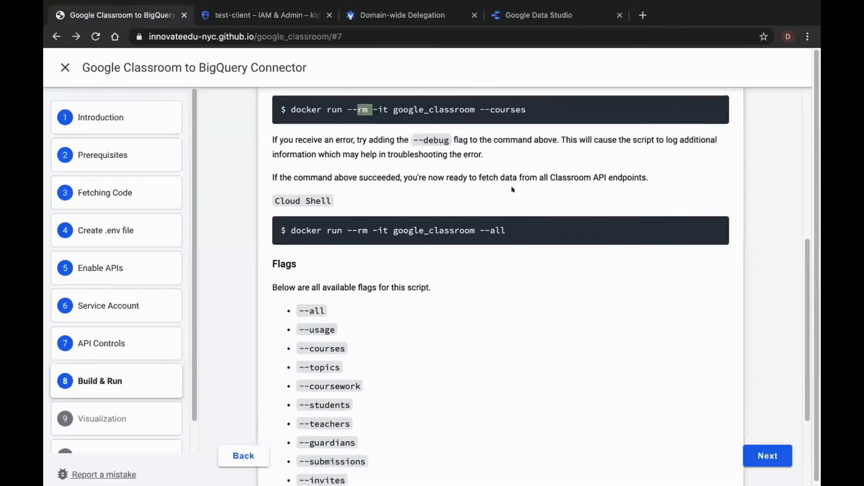
pyautogui.moveTo(526, 123); pyautogui.dragTo(288, 120)
pyautogui.hotkey('ctrl', 'c')
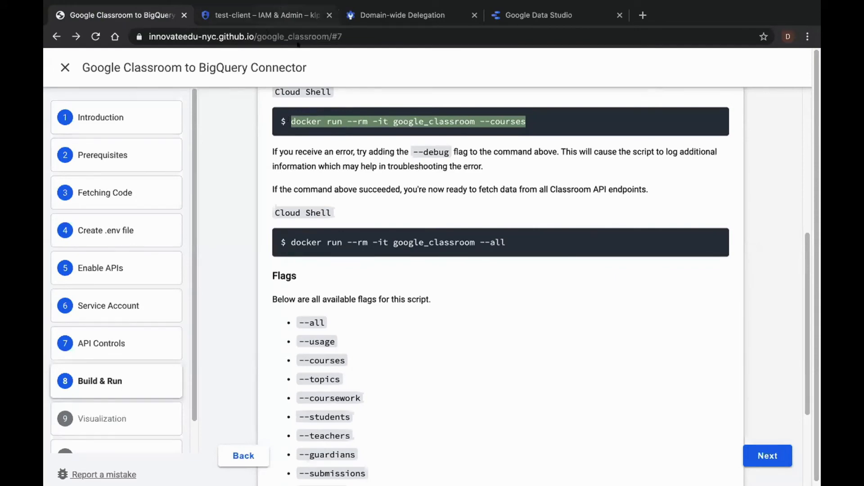
pyautogui.hotkey('ctrl', 'Tab')
pyautogui.hotkey('ctrl', 'v')
pyautogui.press('Return')
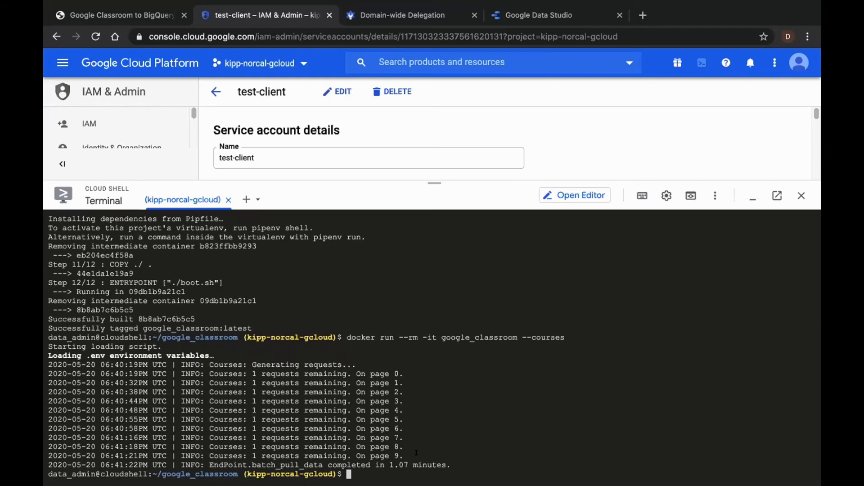
# Recall the last docker run command and replace its --courses flag with --all, without running it
pyautogui.press('Up')
pyautogui.press('BackSpace')
pyautogui.press('BackSpace')
pyautogui.press('BackSpace')
pyautogui.press('BackSpace')
pyautogui.press('BackSpace')
pyautogui.press('BackSpace')
pyautogui.press('BackSpace')
pyautogui.write('all')
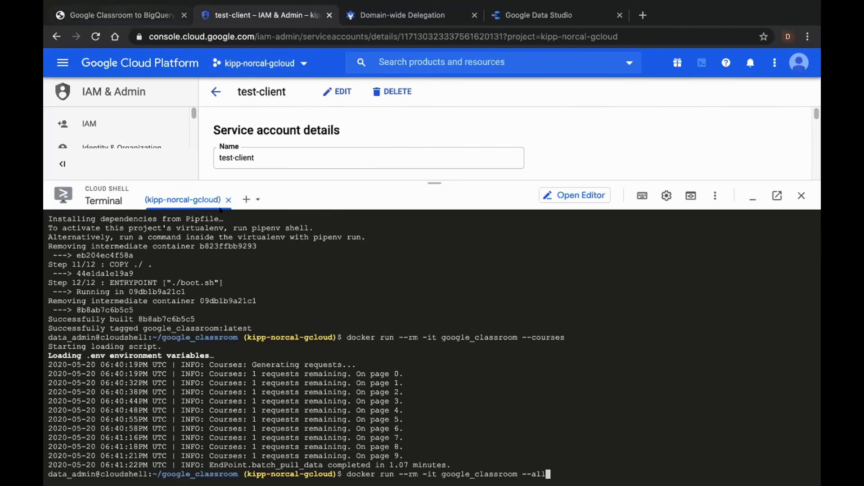
# Close Cloud Shell and open BigQuery for the kipp-norcal-gcloud project
pyautogui.click(129, 15)
pyautogui.click(213, 10)
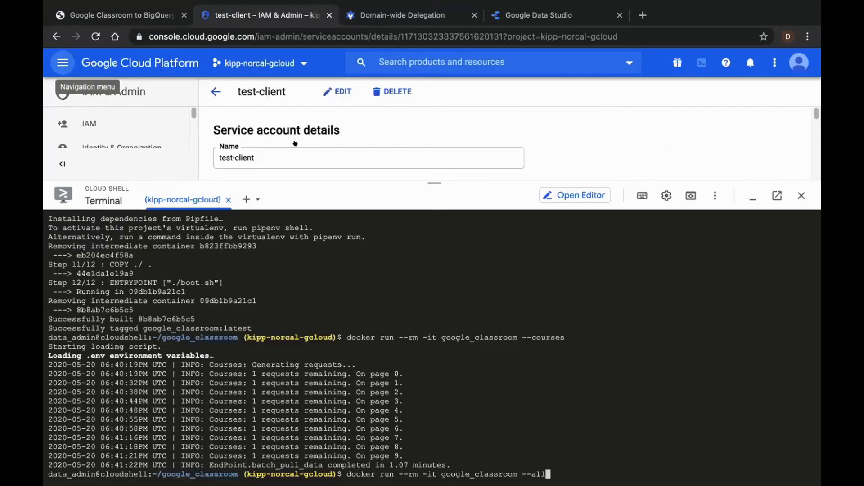
pyautogui.click(800, 195)
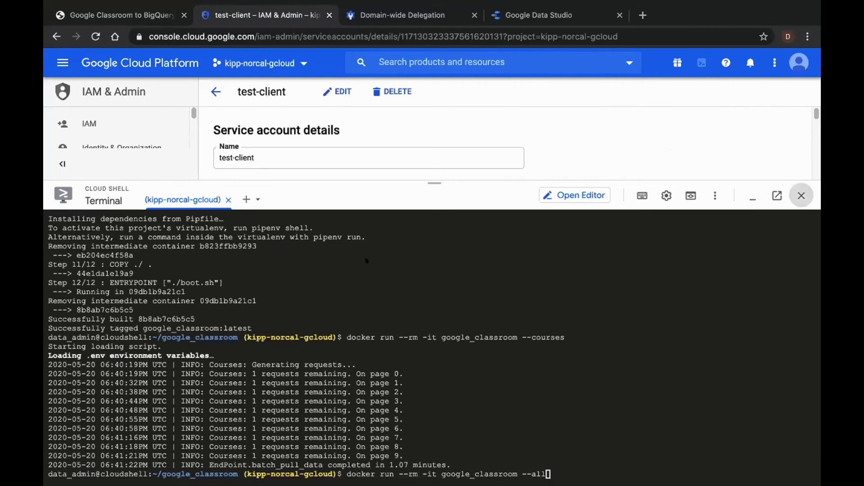
pyautogui.click(68, 64)
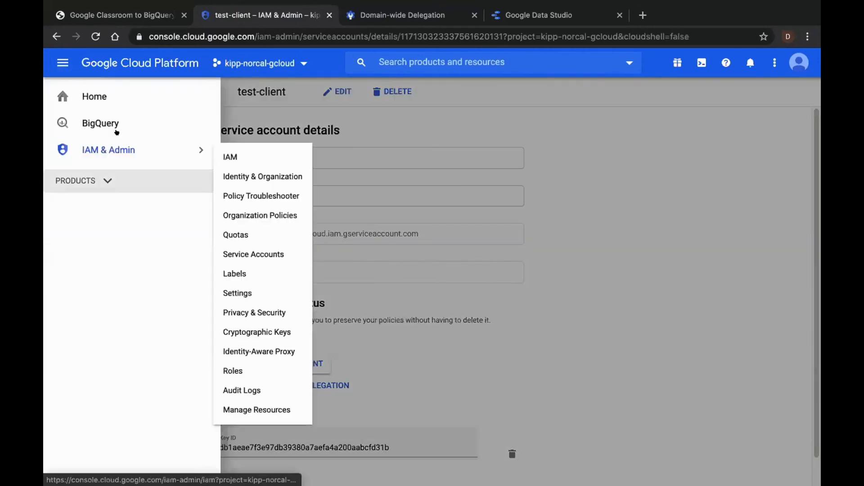
pyautogui.click(116, 124)
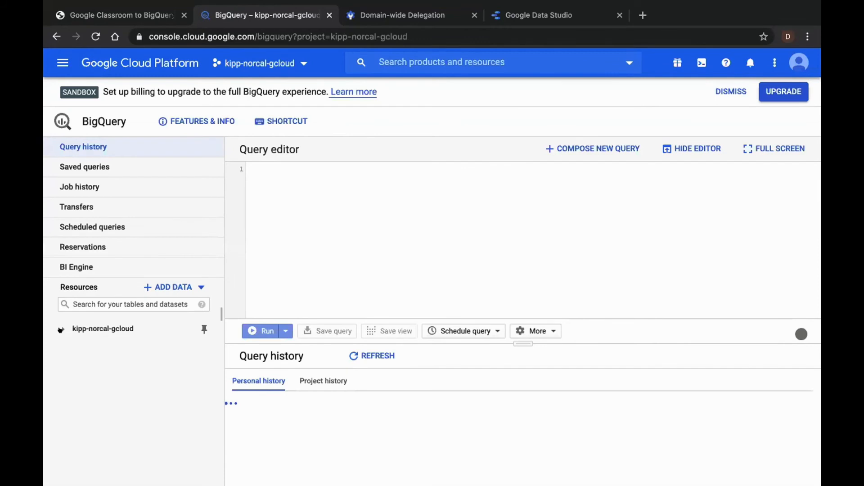
# Expand the kipp-norcal-gcloud project and its Staging dataset, widen the resources pane and look through the GoogleClassroom tables
pyautogui.click(61, 329)
pyautogui.click(80, 350)
pyautogui.moveTo(221, 288); pyautogui.dragTo(409, 304)
pyautogui.scroll(-2, 301, 355)
pyautogui.scroll(2, 301, 356)
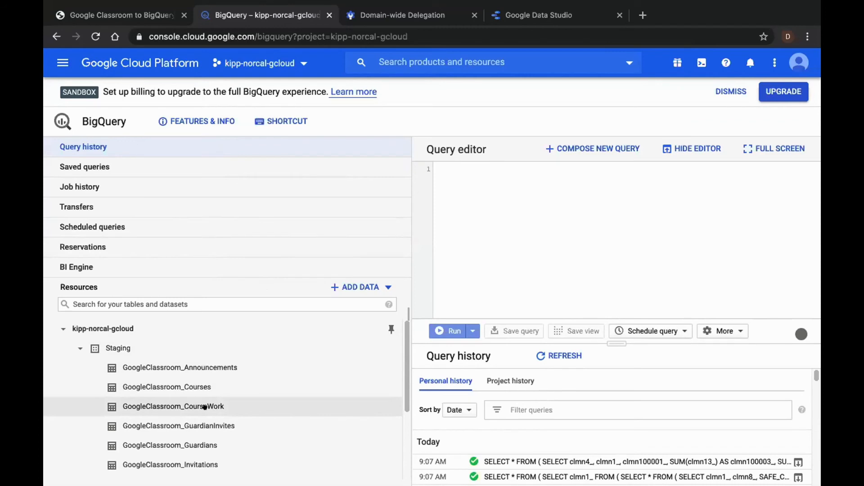
pyautogui.scroll(-3, 251, 406)
pyautogui.scroll(2, 253, 408)
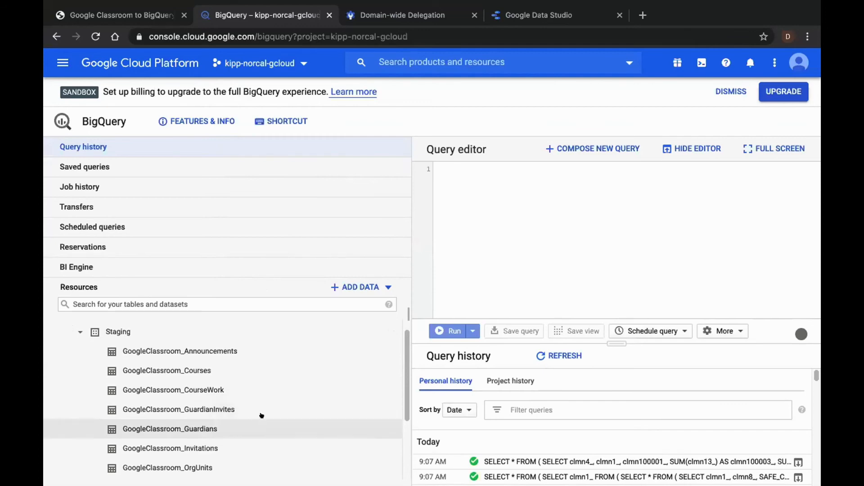
pyautogui.scroll(-2, 261, 416)
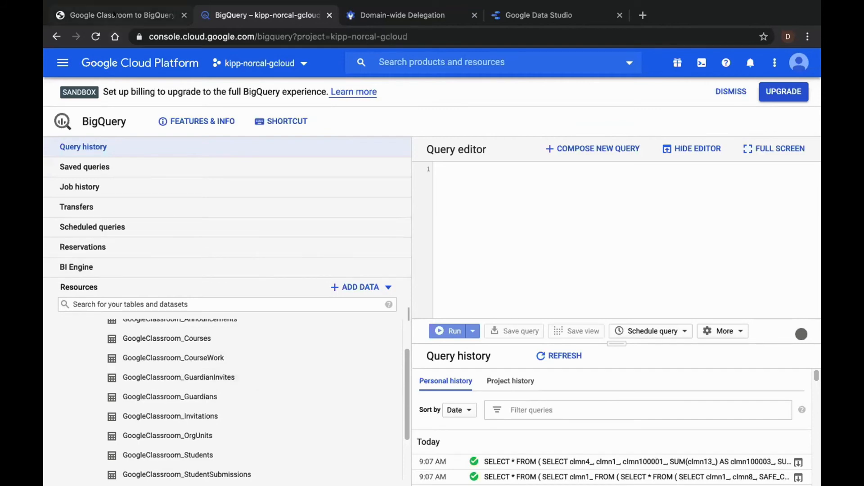
# Open the guide's Visualization section and examine the sample Data Studio report
pyautogui.hotkey('ctrl', 'shift', 'Tab')
pyautogui.click(103, 418)
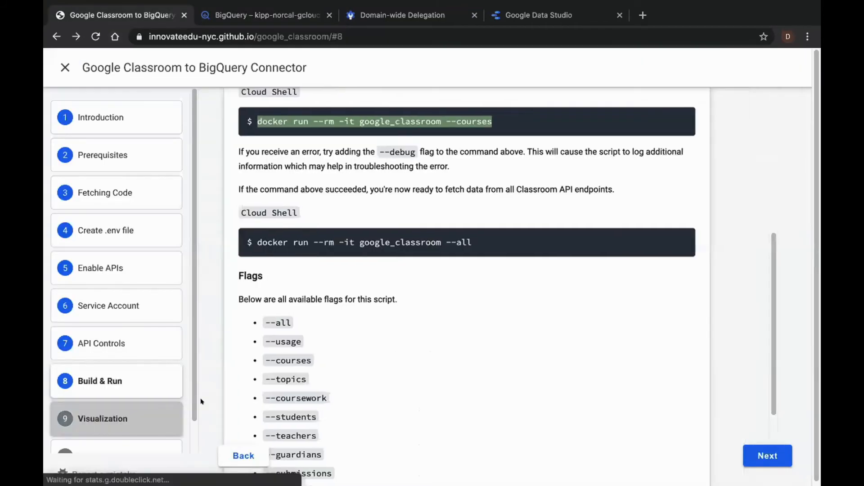
pyautogui.scroll(5, 561, 269)
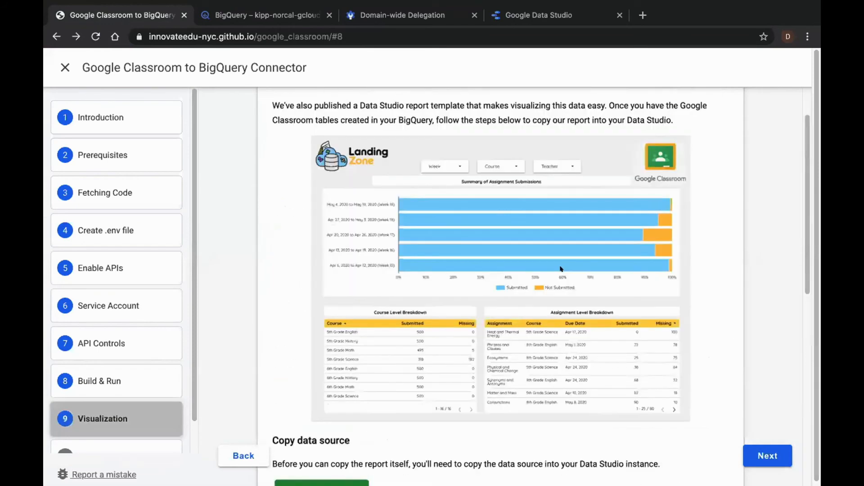
pyautogui.scroll(1, 561, 268)
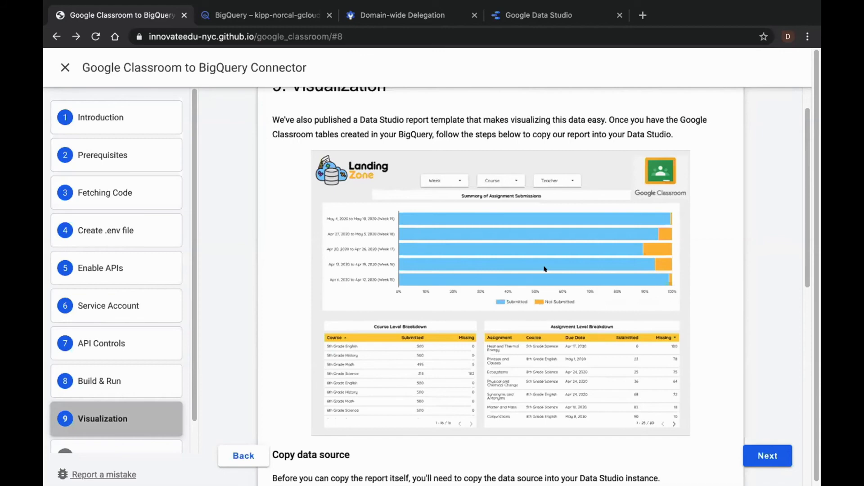
pyautogui.scroll(-1, 295, 338)
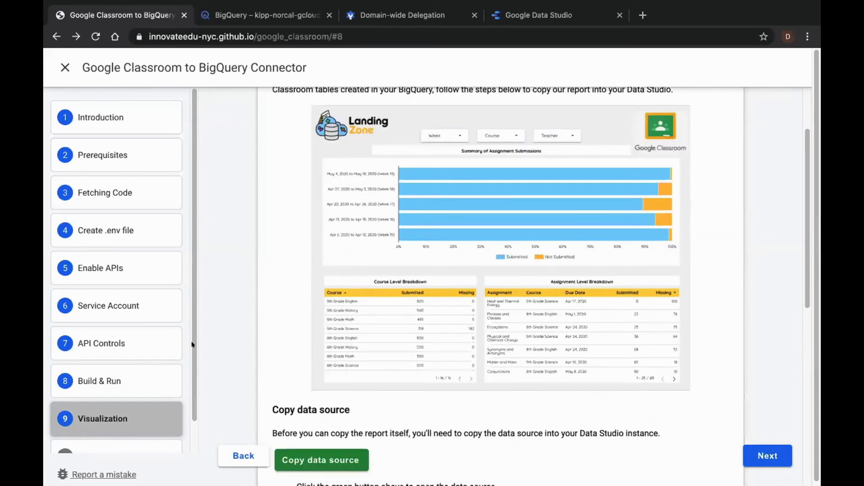
pyautogui.scroll(-1, 119, 356)
pyautogui.scroll(2, 476, 297)
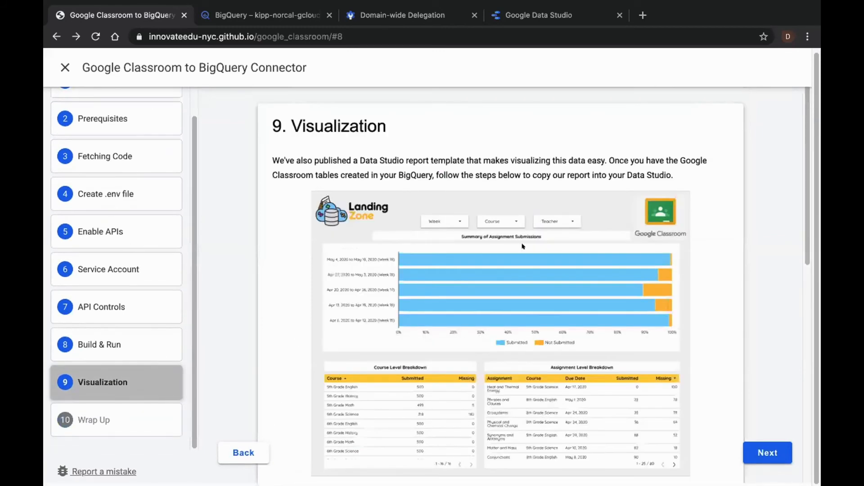
# Open the guide's Google Classroom data source in Data Studio and make a copy of it
pyautogui.scroll(-1, 476, 297)
pyautogui.scroll(-6, 476, 297)
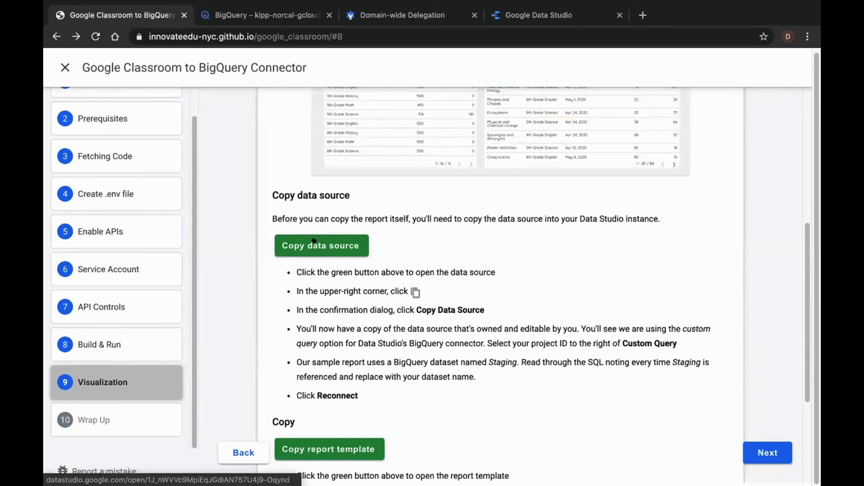
pyautogui.click(314, 243)
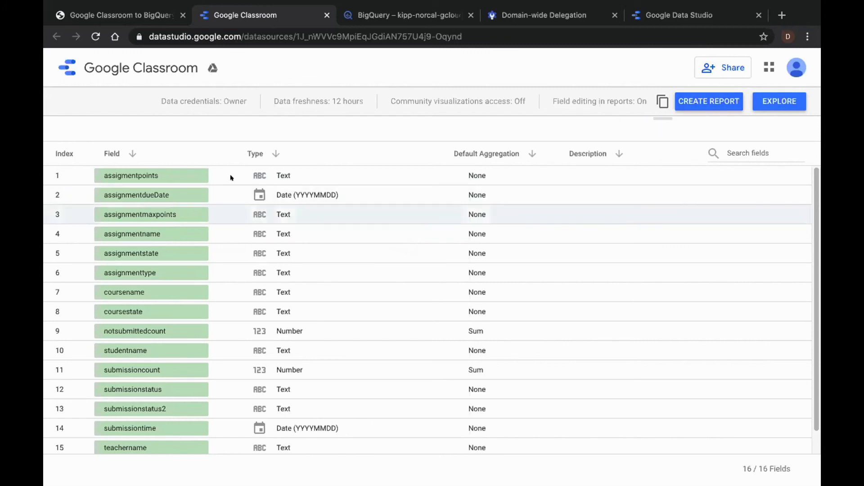
pyautogui.click(654, 101)
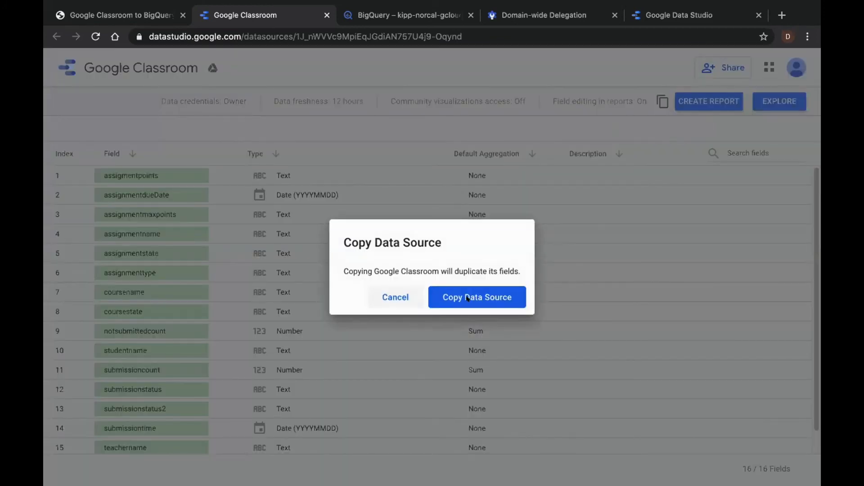
pyautogui.click(467, 298)
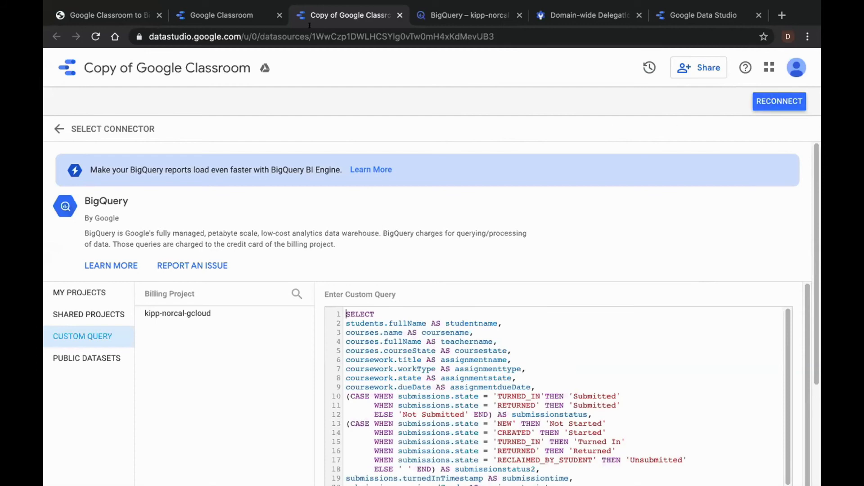
# Return to the guide's Visualization section and open the Data Studio report template
pyautogui.click(240, 14)
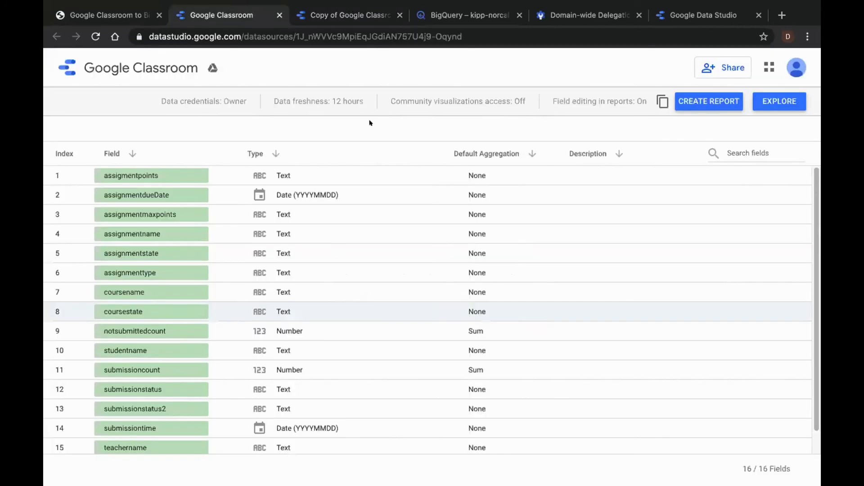
pyautogui.click(113, 6)
pyautogui.scroll(-3, 345, 300)
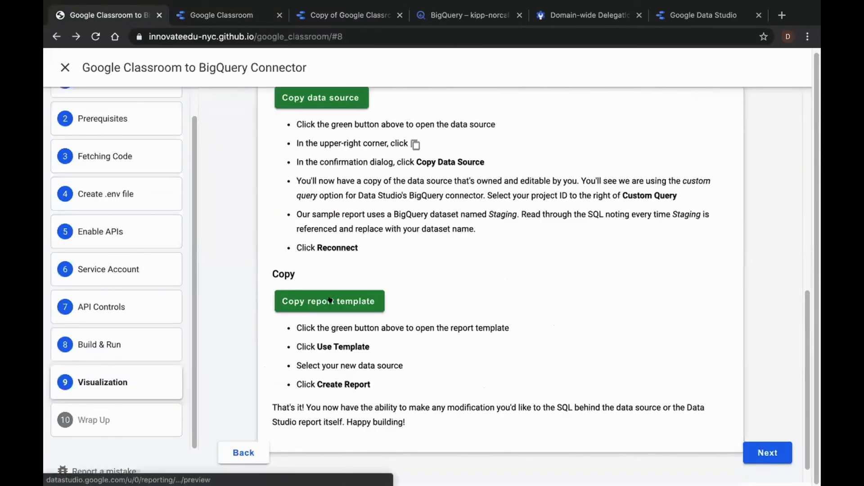
pyautogui.click(330, 300)
pyautogui.click(318, 15)
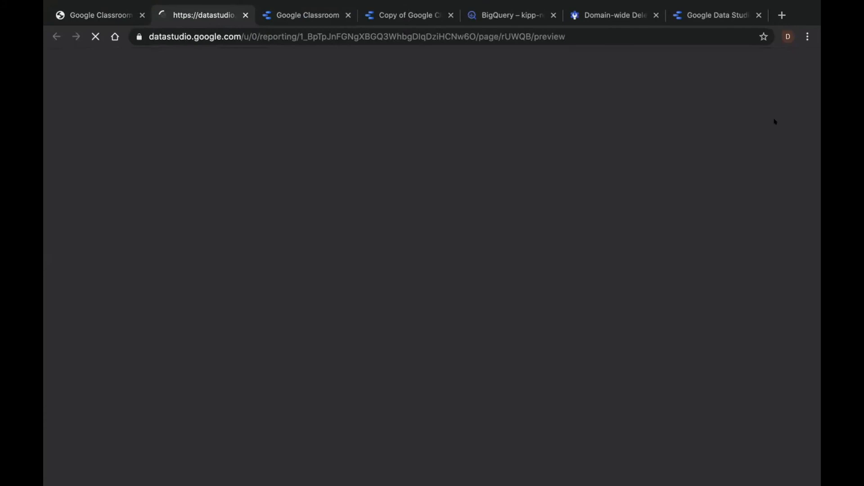
# Try to reconnect the copied Google Classroom data source to BigQuery using its custom query
pyautogui.click(386, 7)
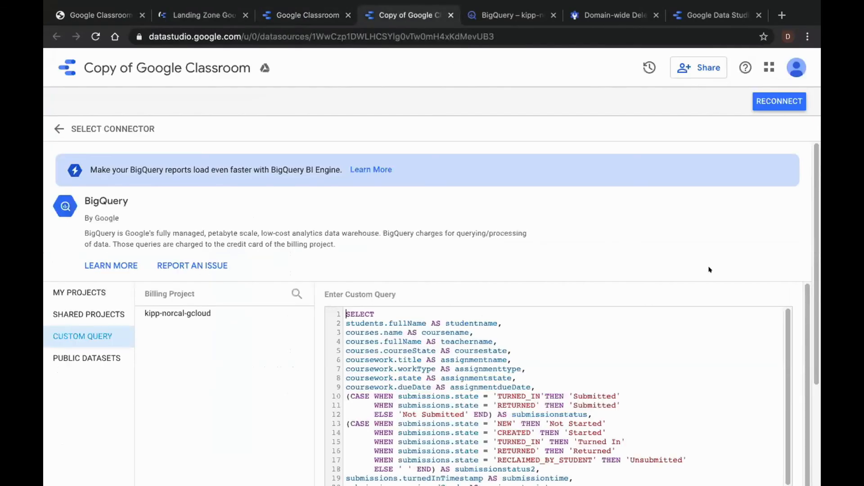
pyautogui.click(686, 359)
pyautogui.click(772, 104)
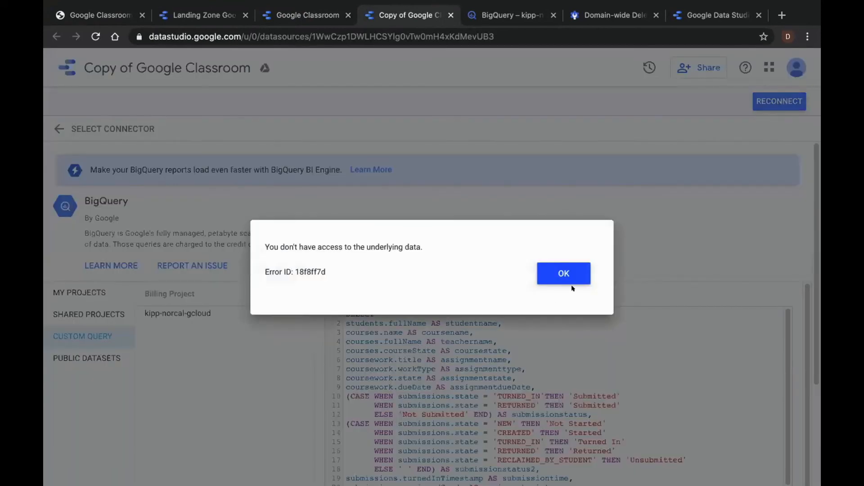
pyautogui.click(558, 278)
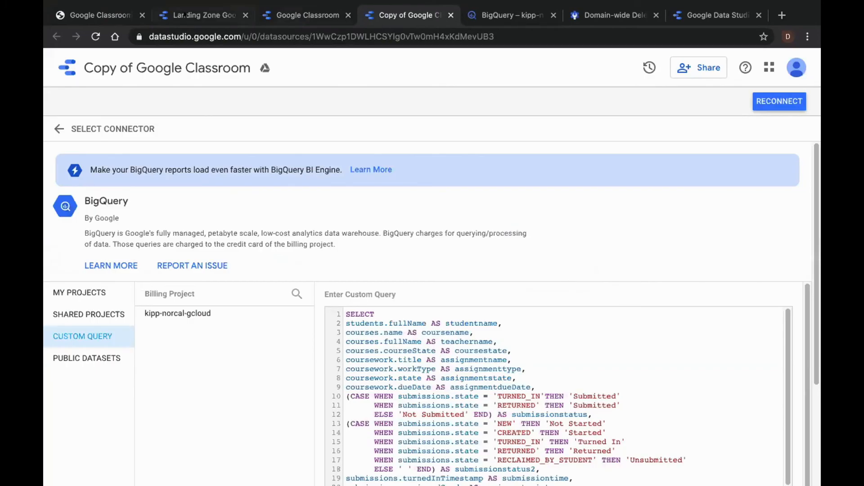
# Copy the Landing Zone Google Classroom Assignments Report template, using Copy of Google Classroom as the new data source
pyautogui.click(185, 15)
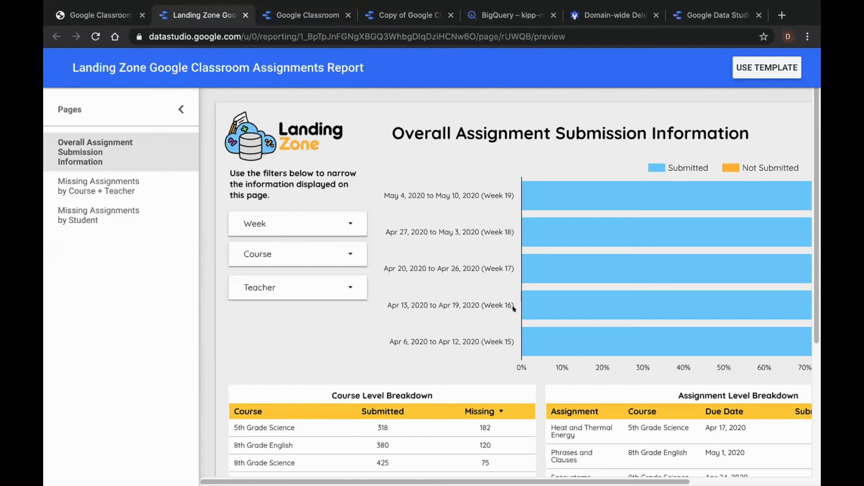
pyautogui.click(776, 68)
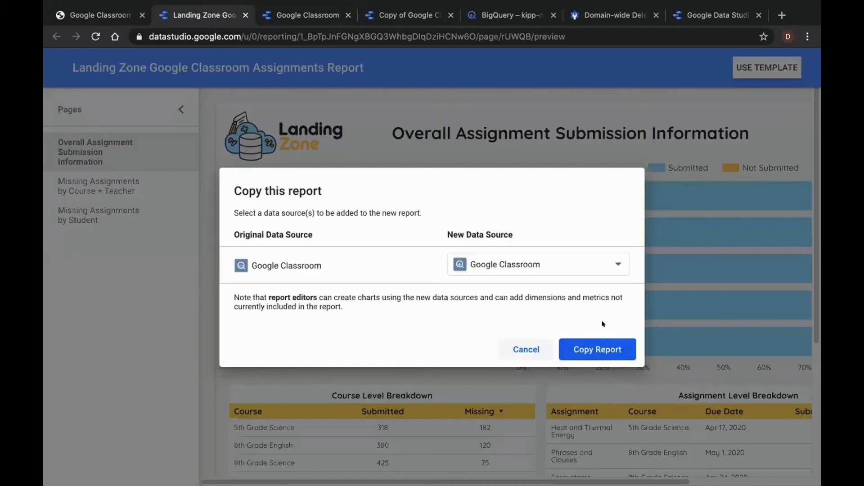
pyautogui.click(606, 266)
pyautogui.click(587, 237)
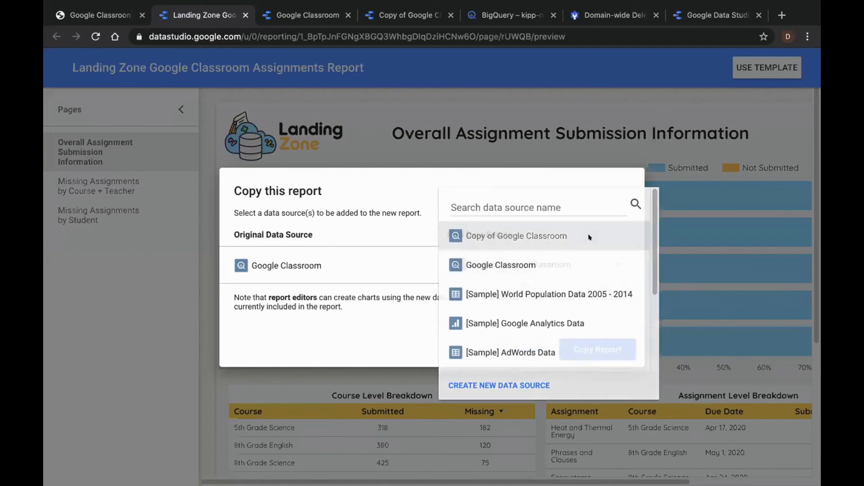
pyautogui.click(586, 346)
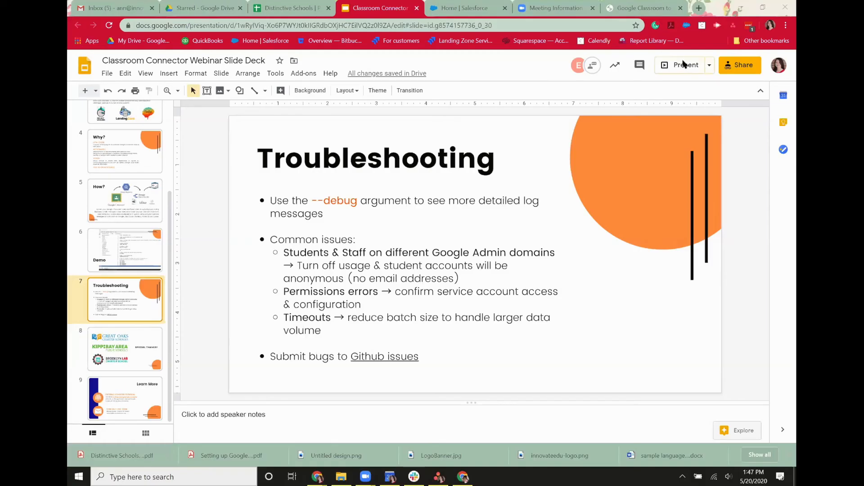
# Present the Classroom Connector Webinar Slide Deck in Google Slides from the Troubleshooting slide
pyautogui.click(682, 63)
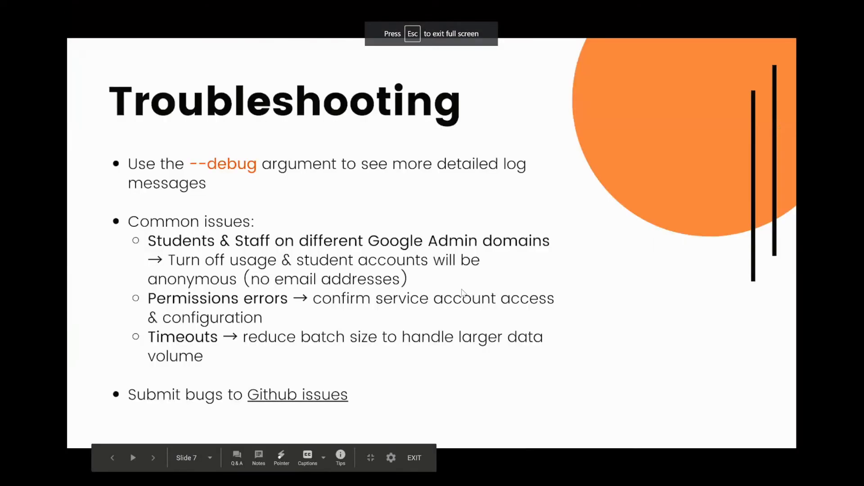